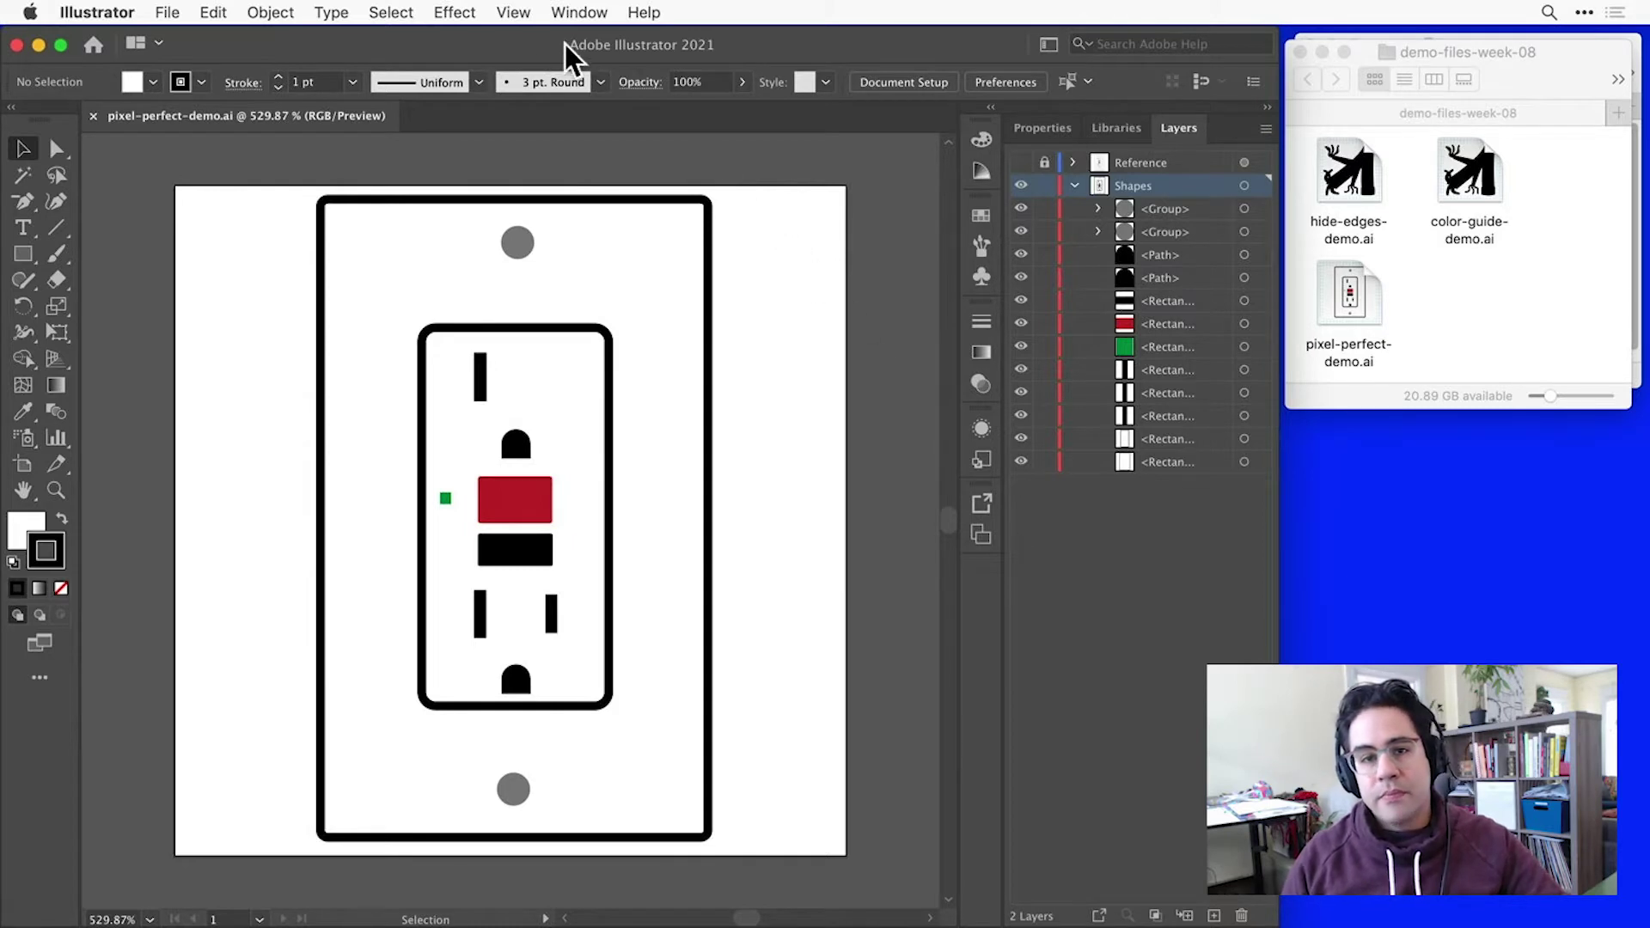
Turn on Pixel Preview and zoom to about 3200% on the outlet's slot edges
click(515, 14)
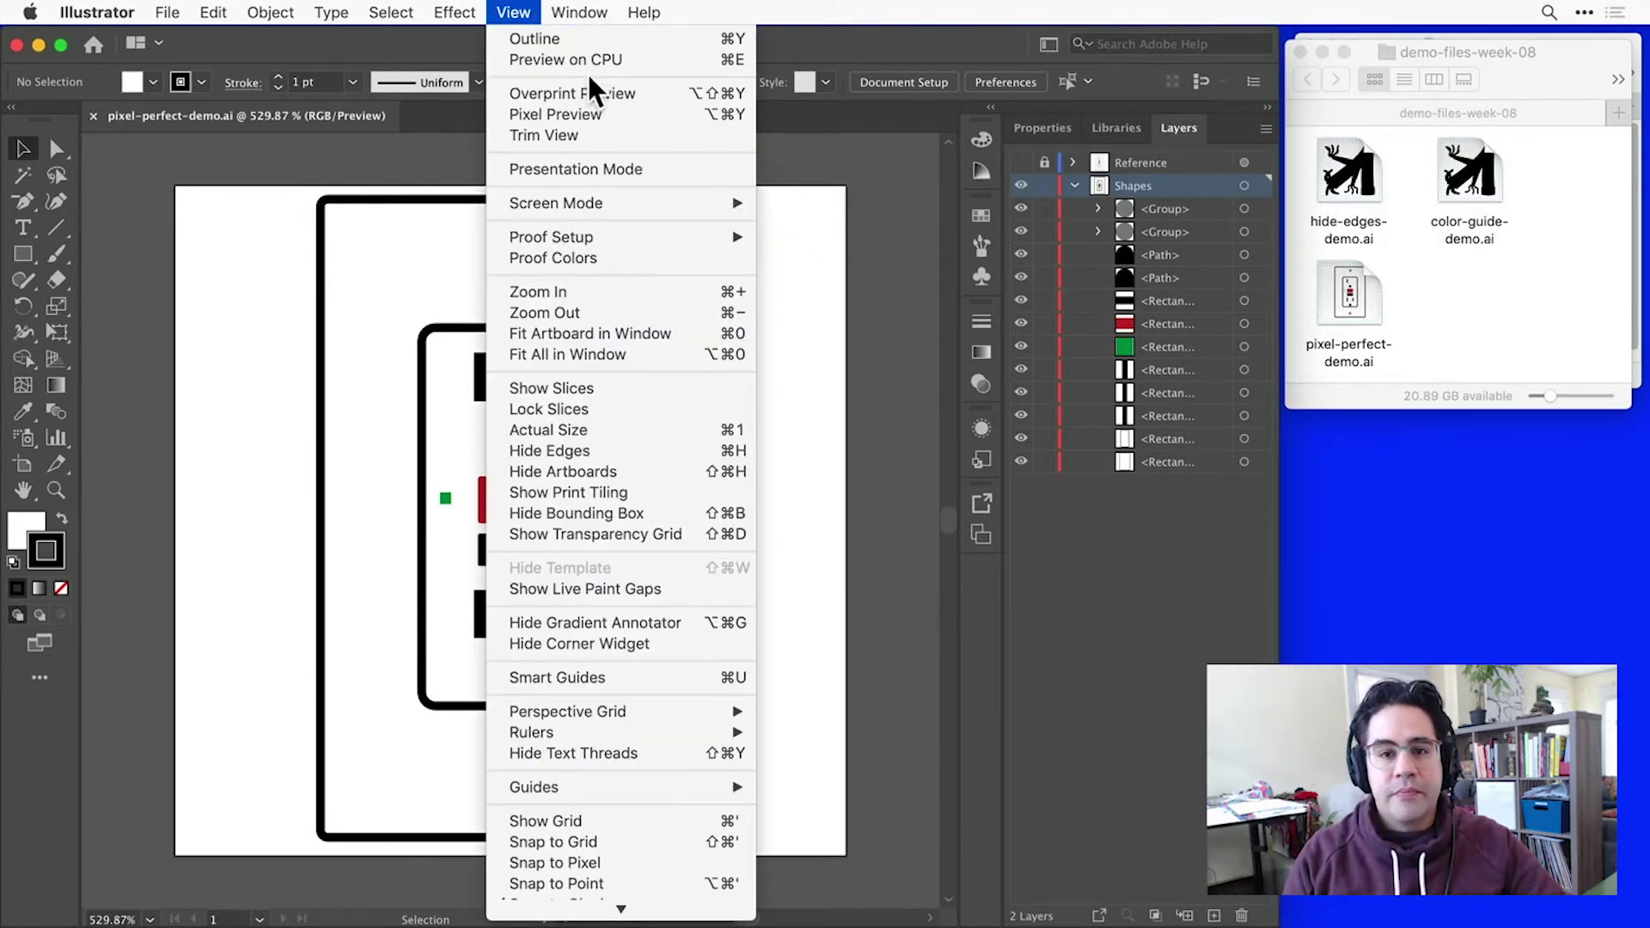
click(625, 115)
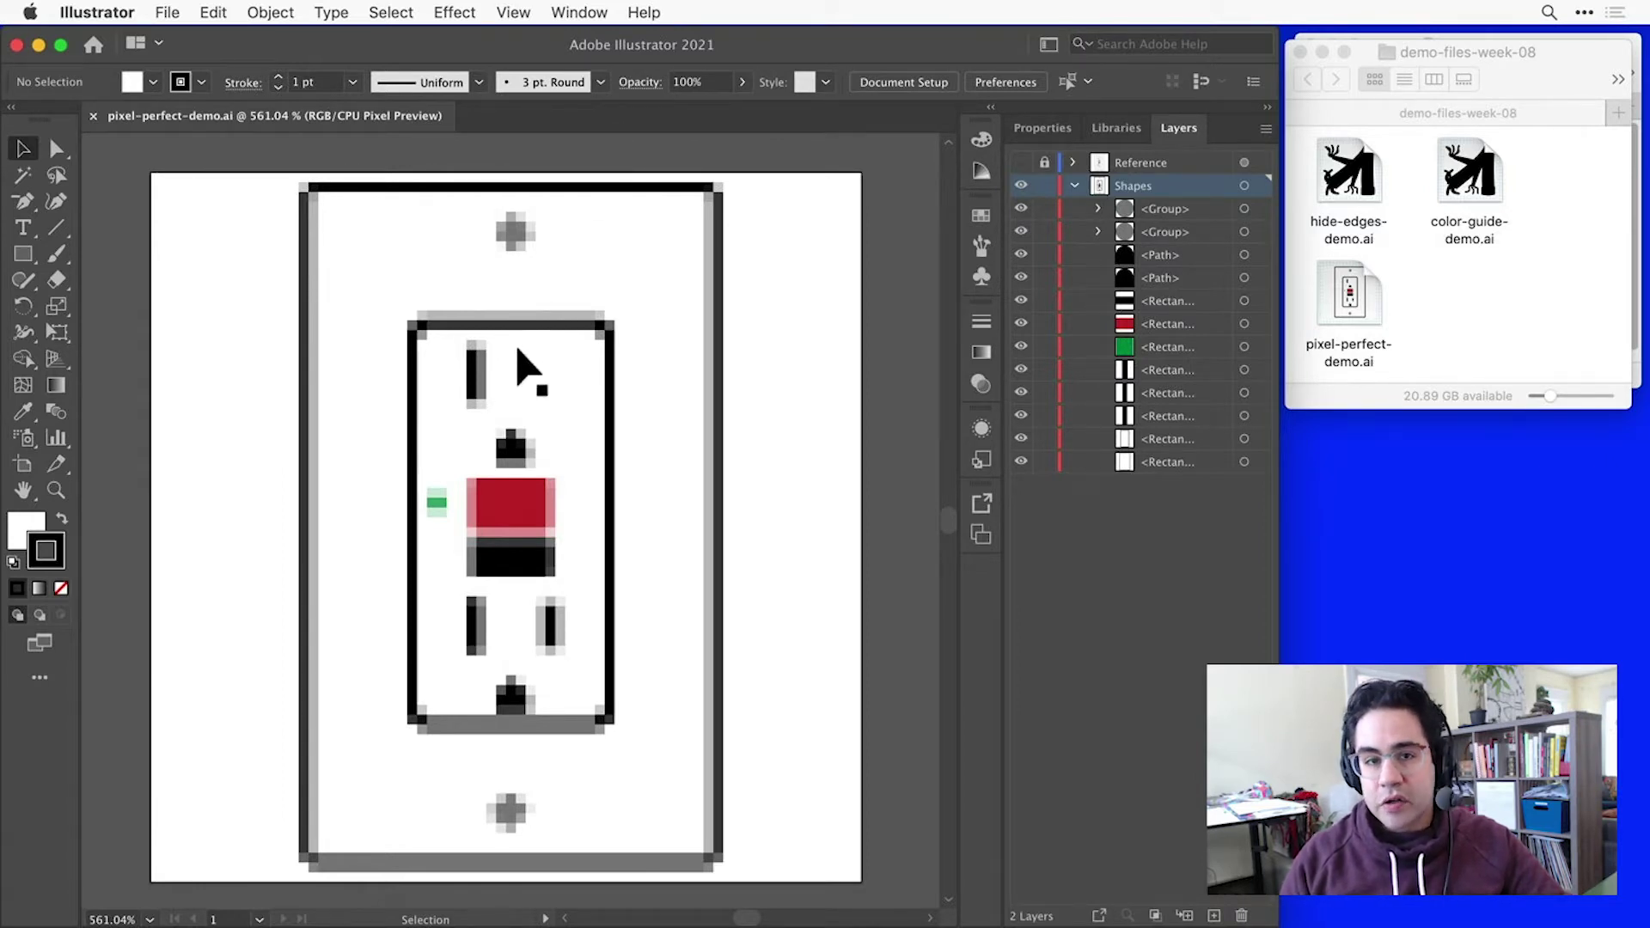
key(super+equal)
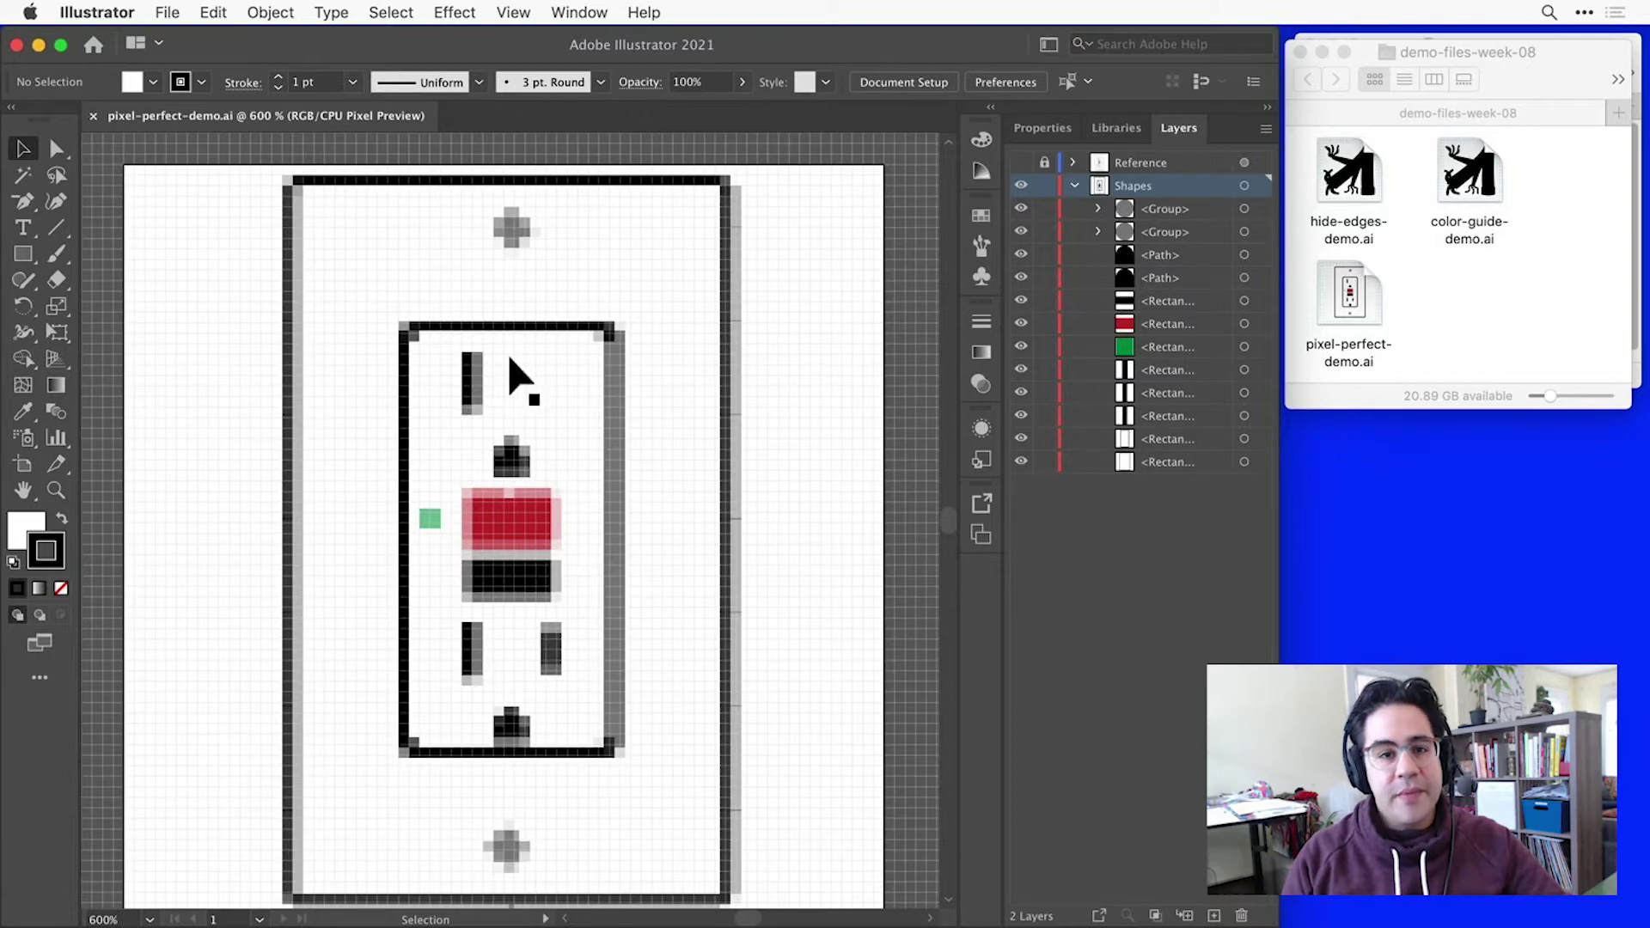
scroll(510, 359, up, 3)
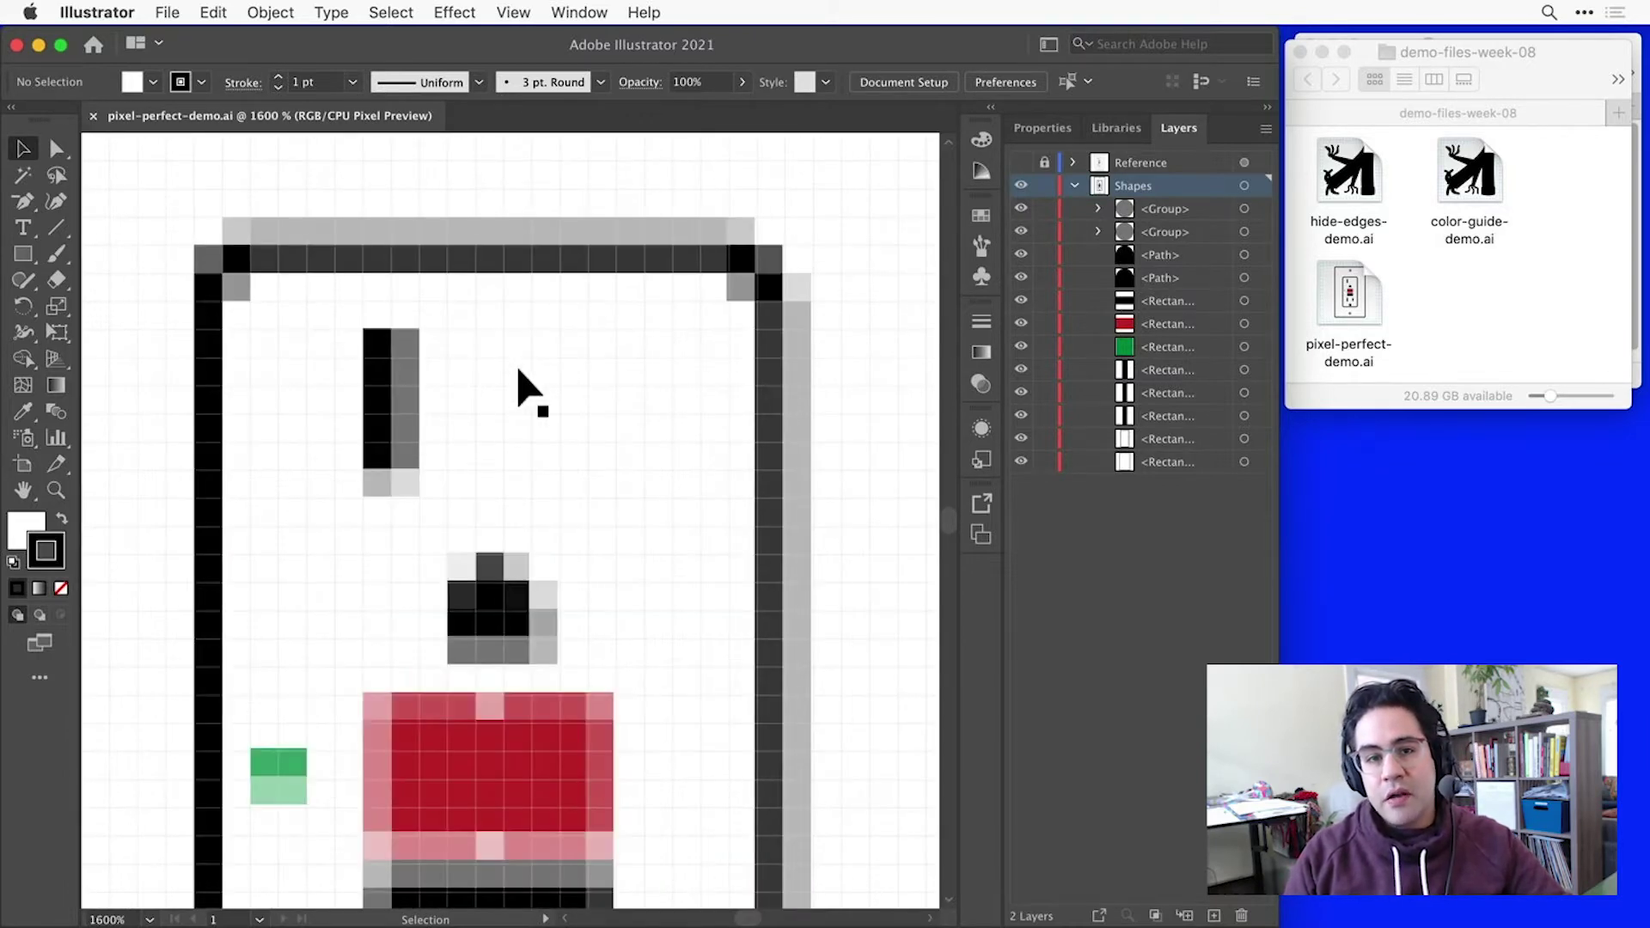
scroll(519, 371, up, 2)
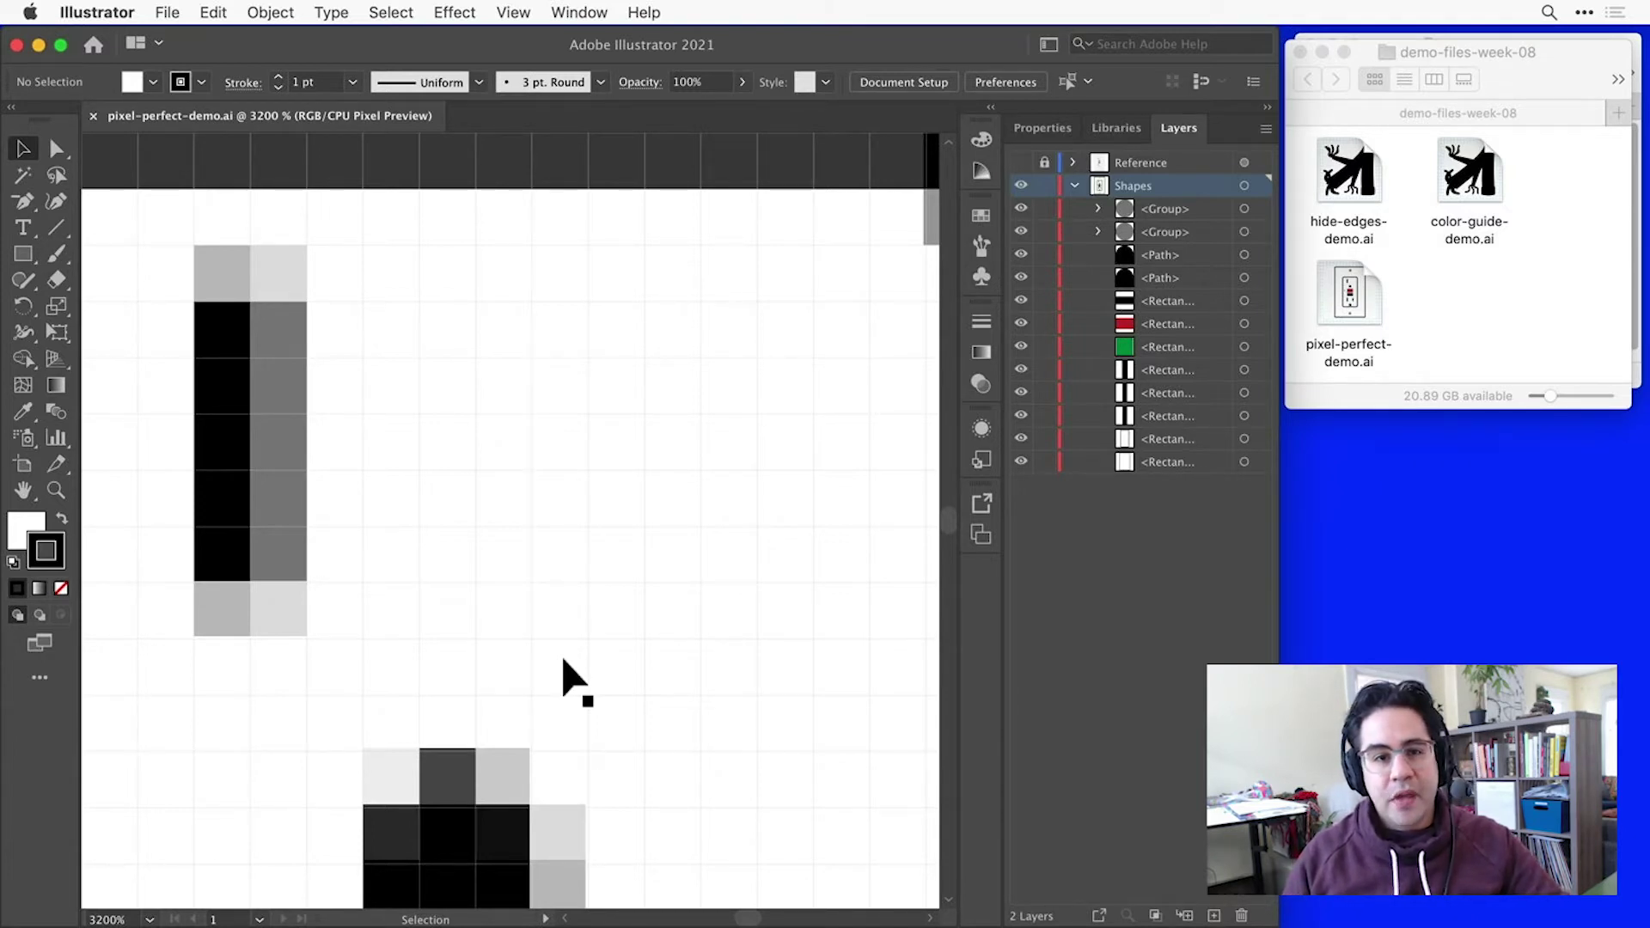
Enable Snap to Pixel and make the Reference layer visible
click(515, 10)
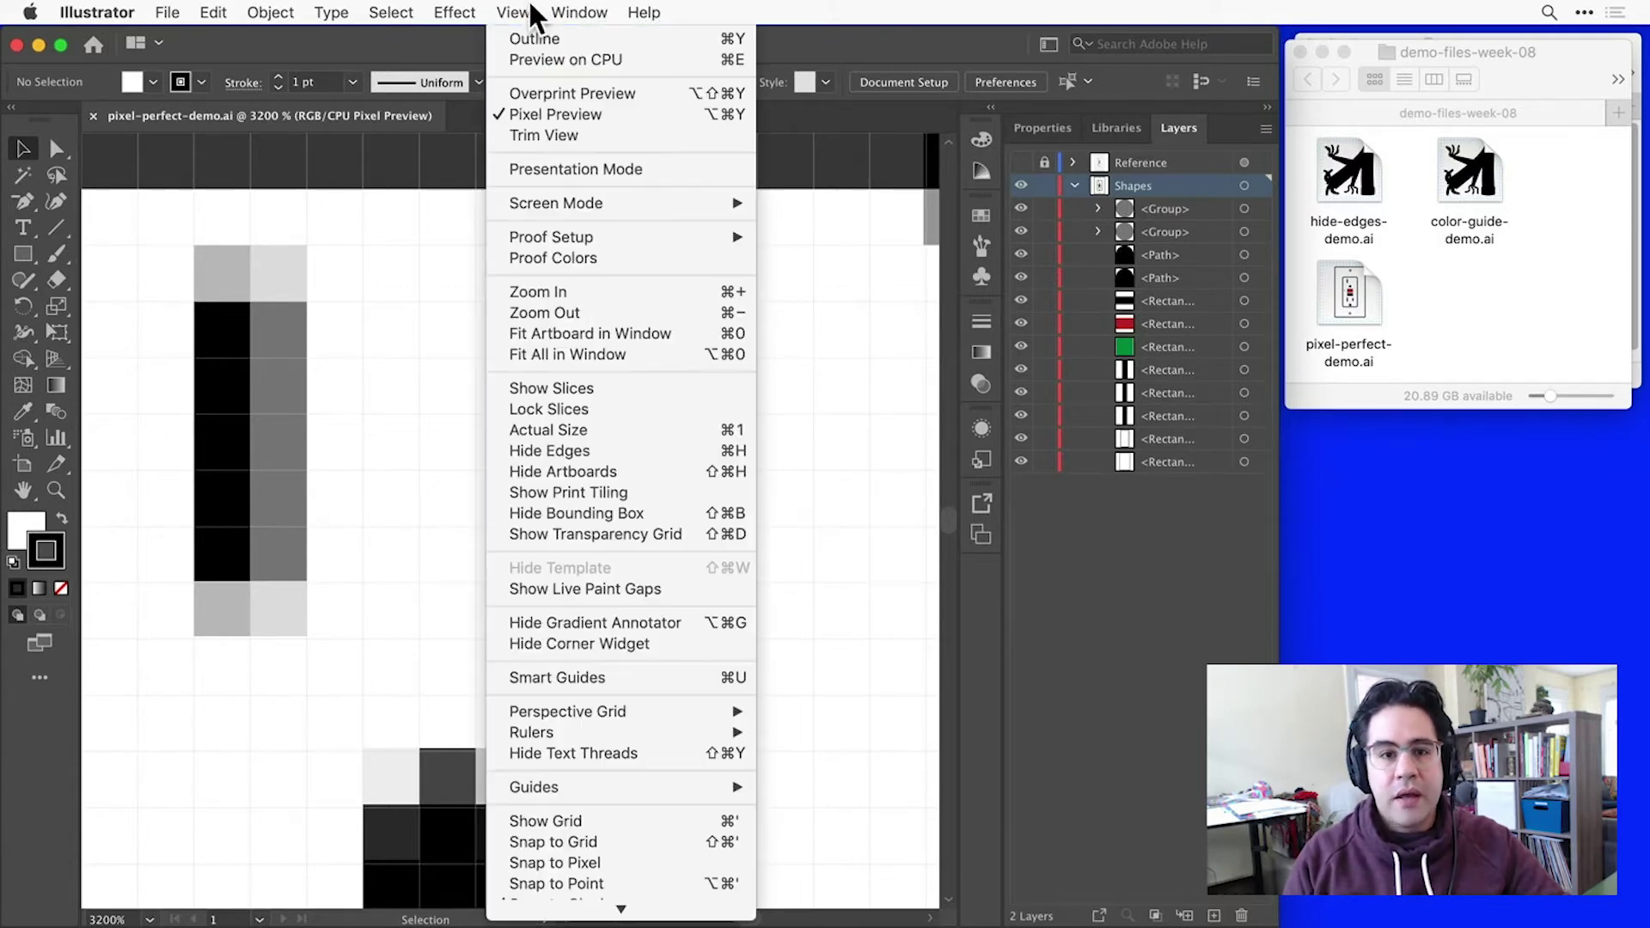
click(652, 865)
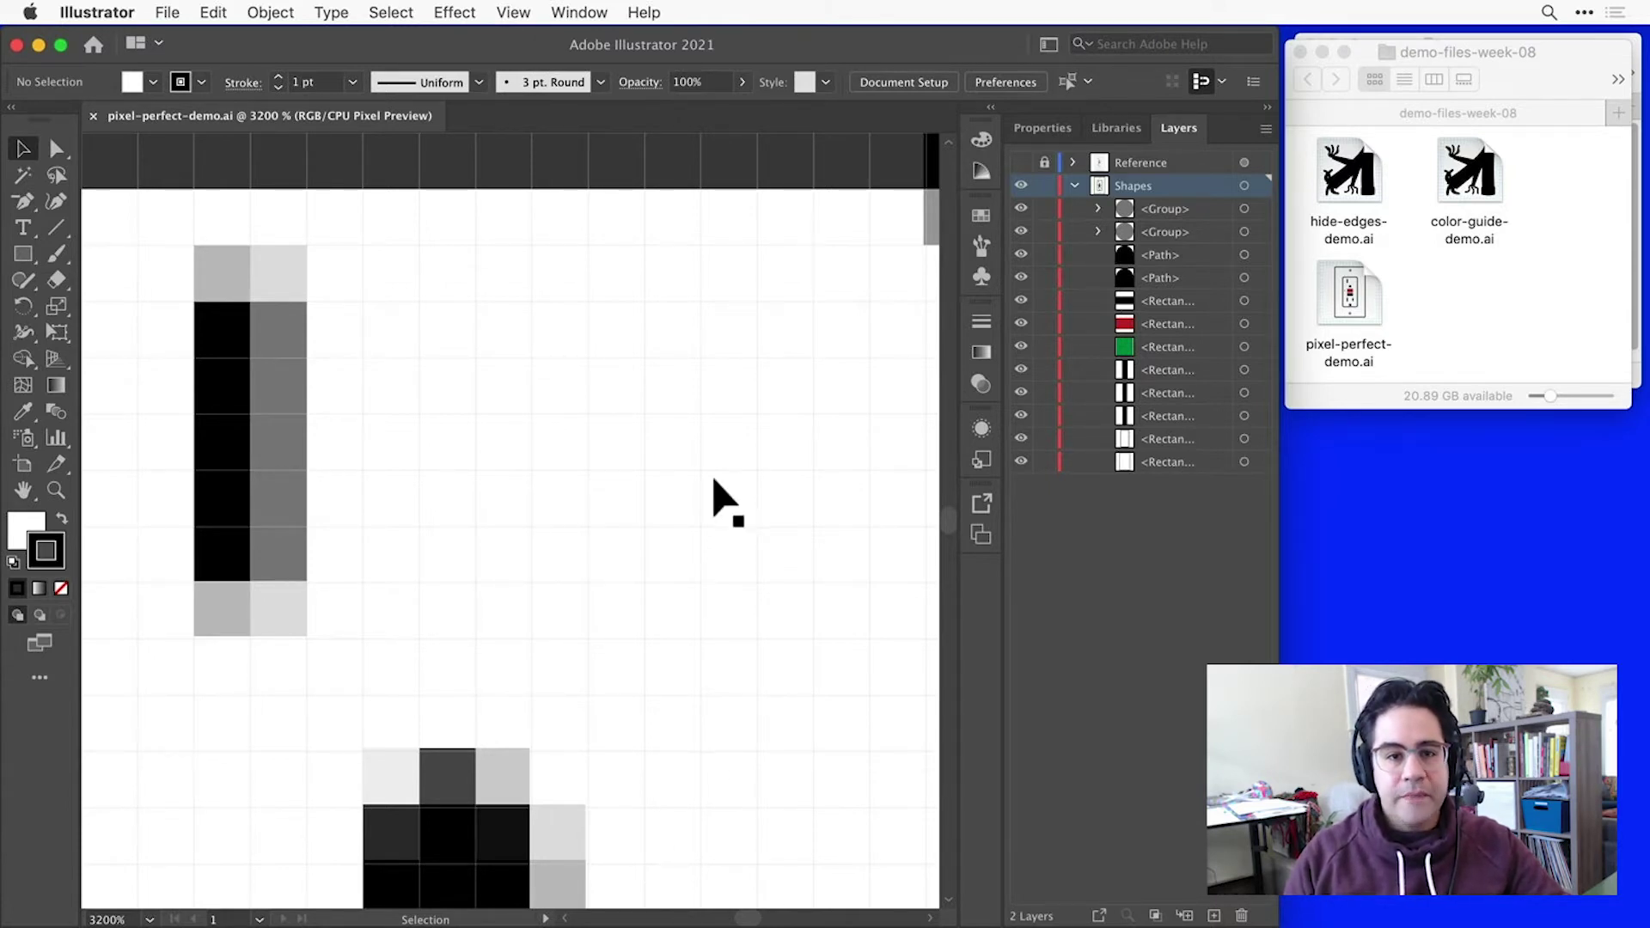
click(1021, 163)
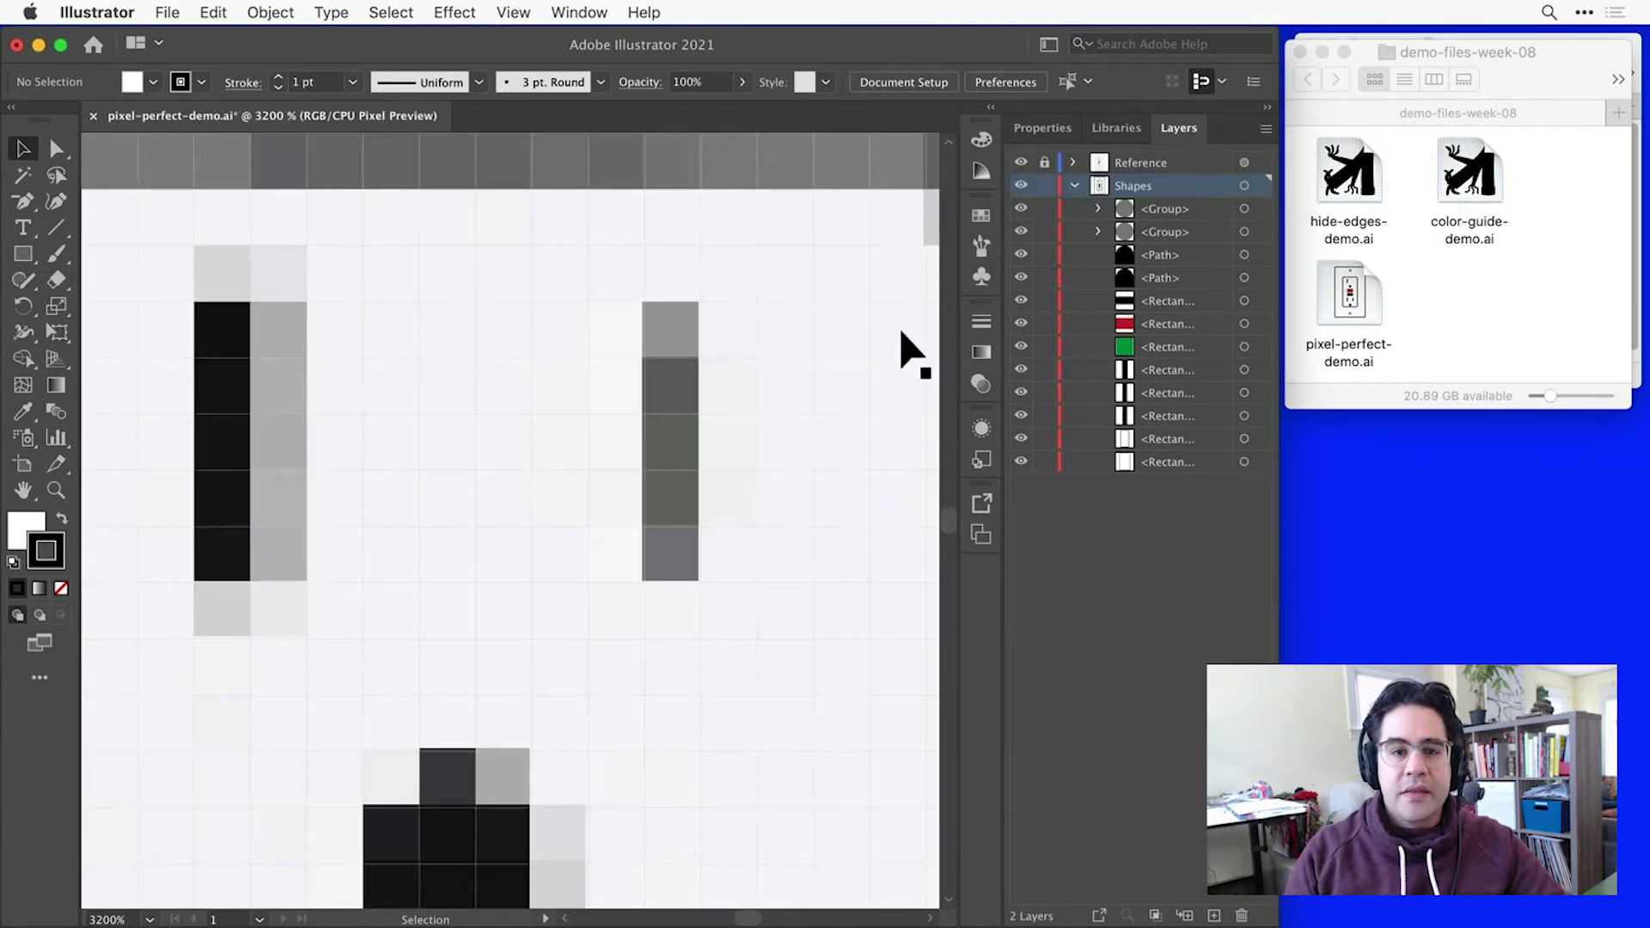
Draw a black, no-stroke rectangle over the reference slot, then hide the Reference layer
click(61, 519)
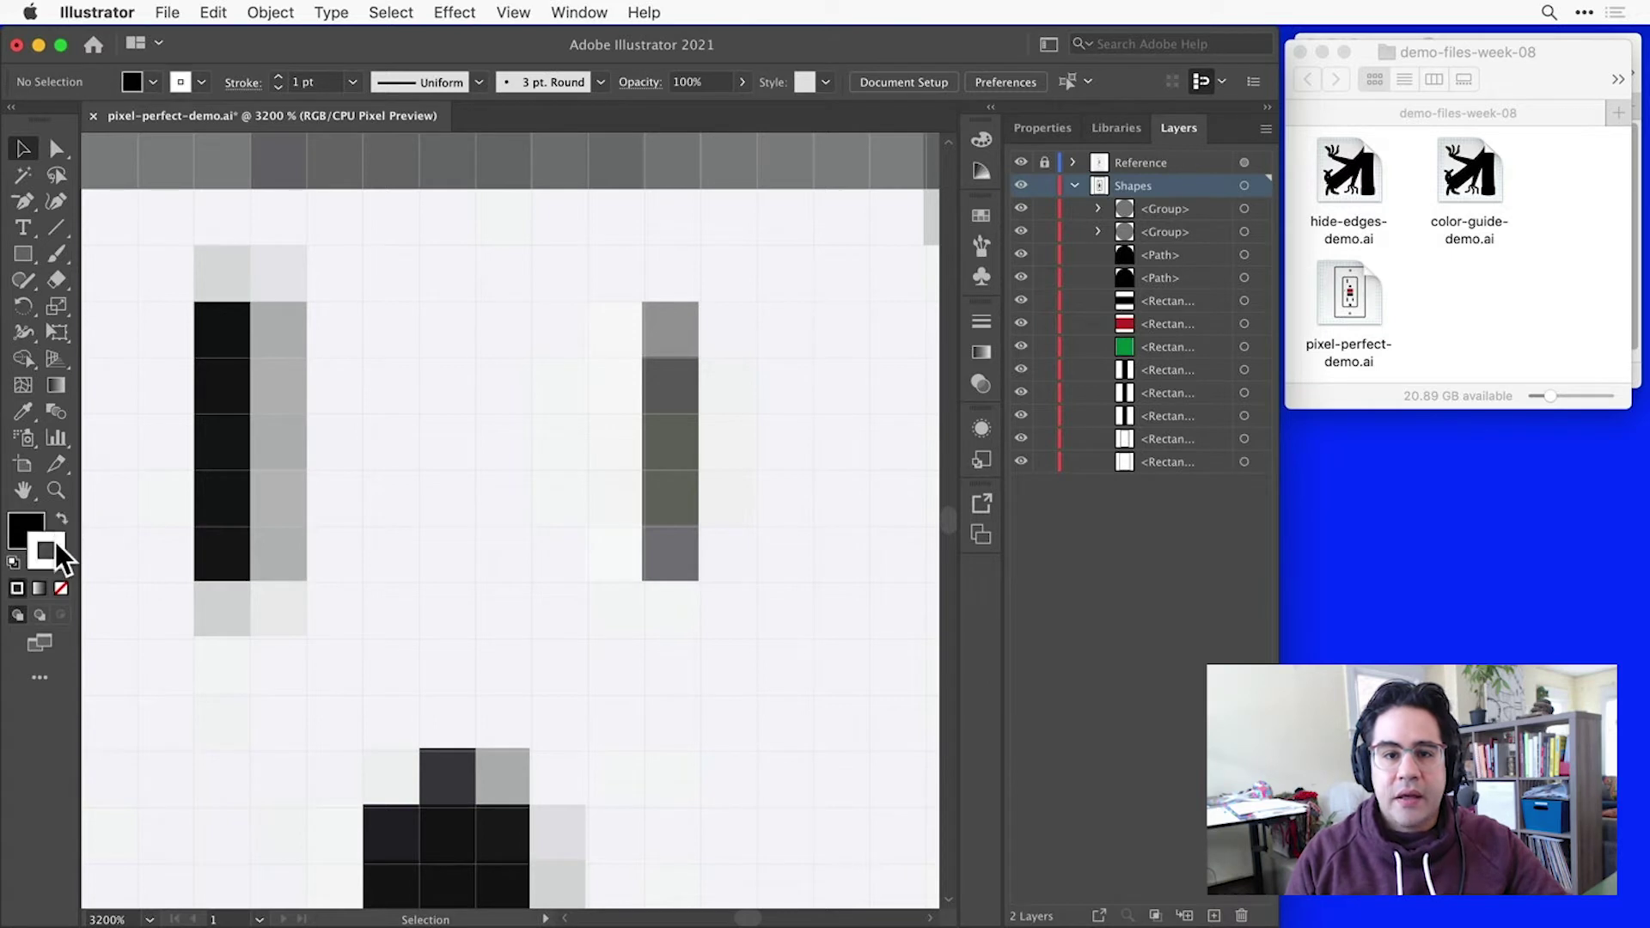
click(61, 587)
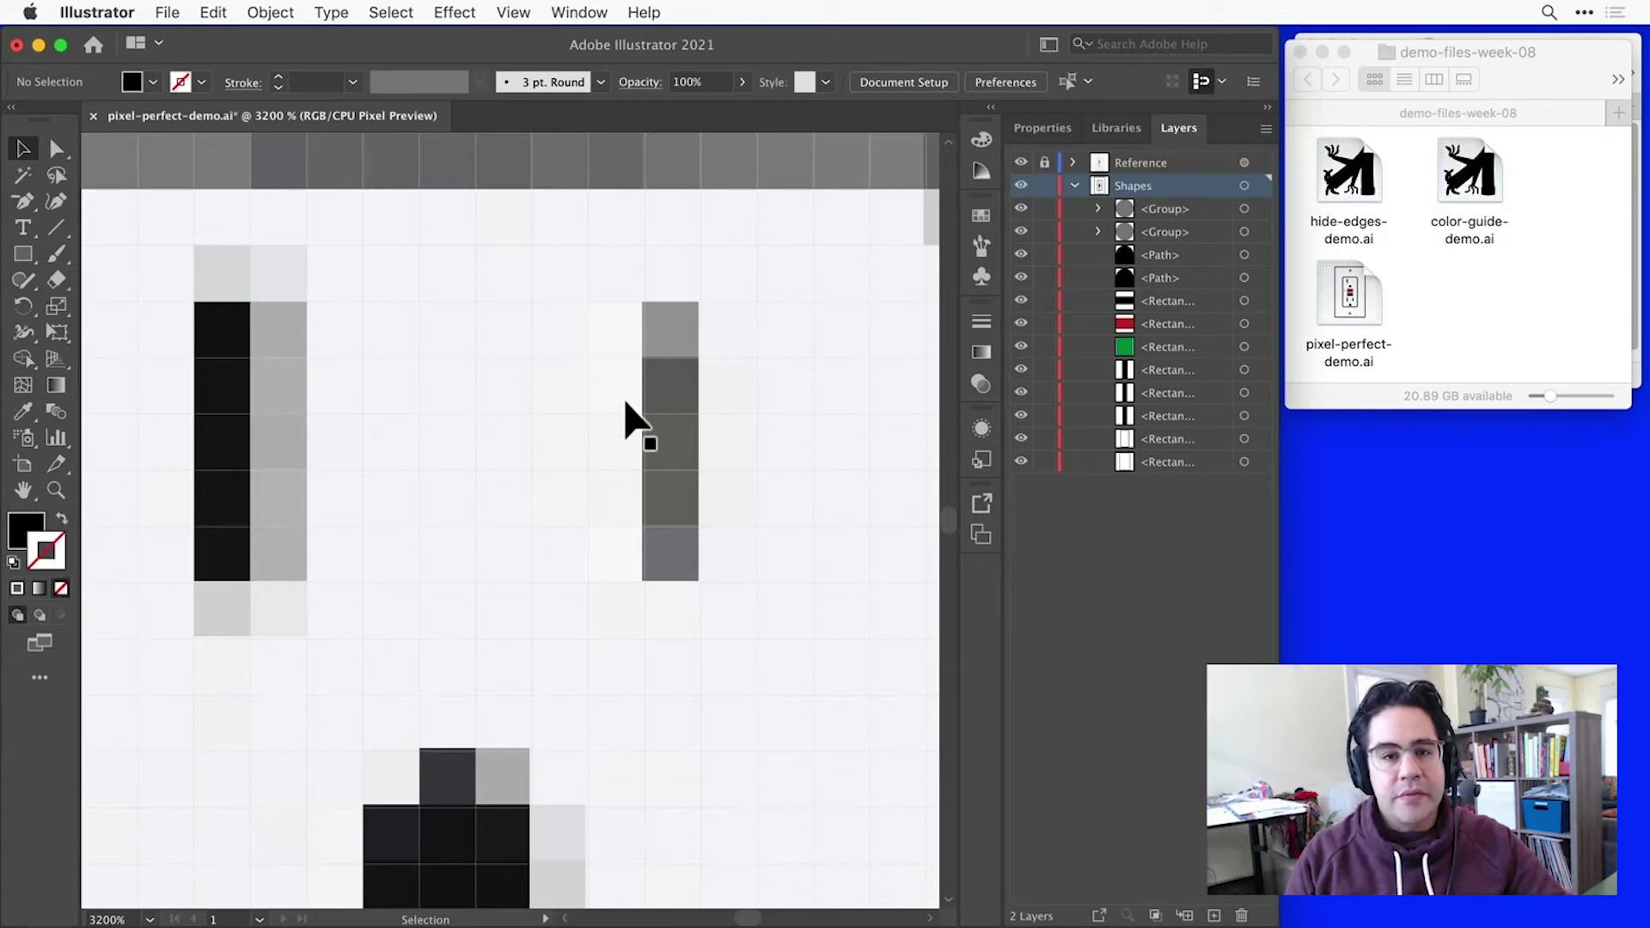
scroll(745, 418, up, 2)
scroll(732, 416, right, 2)
scroll(732, 416, up, 2)
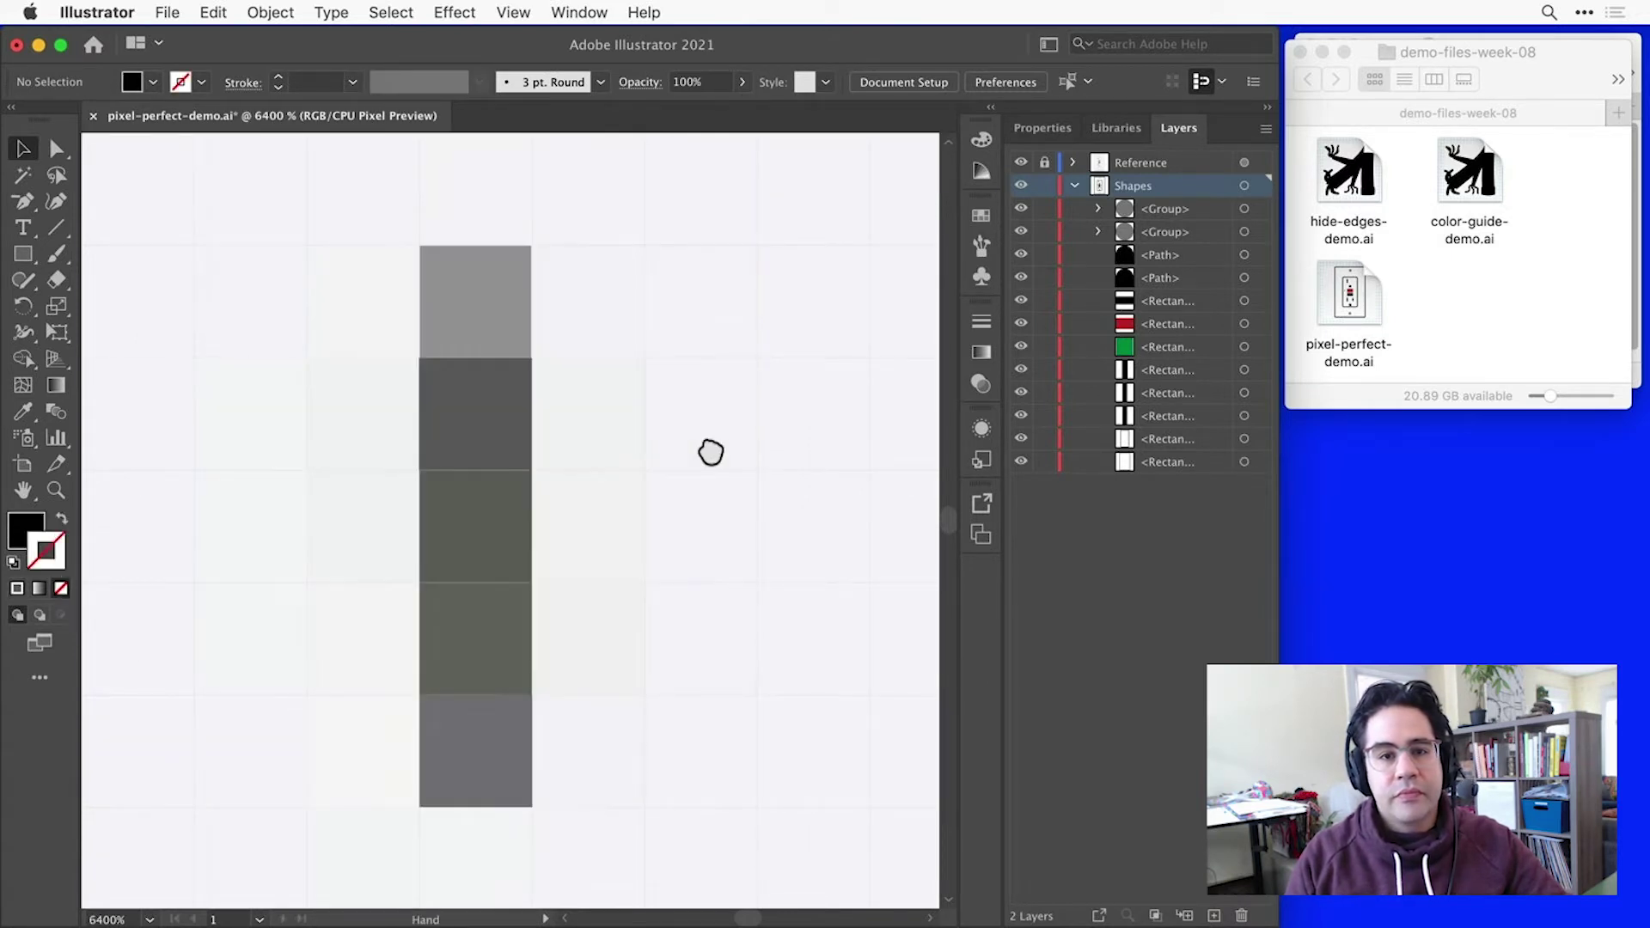
click(23, 254)
drag(422, 247, 509, 784)
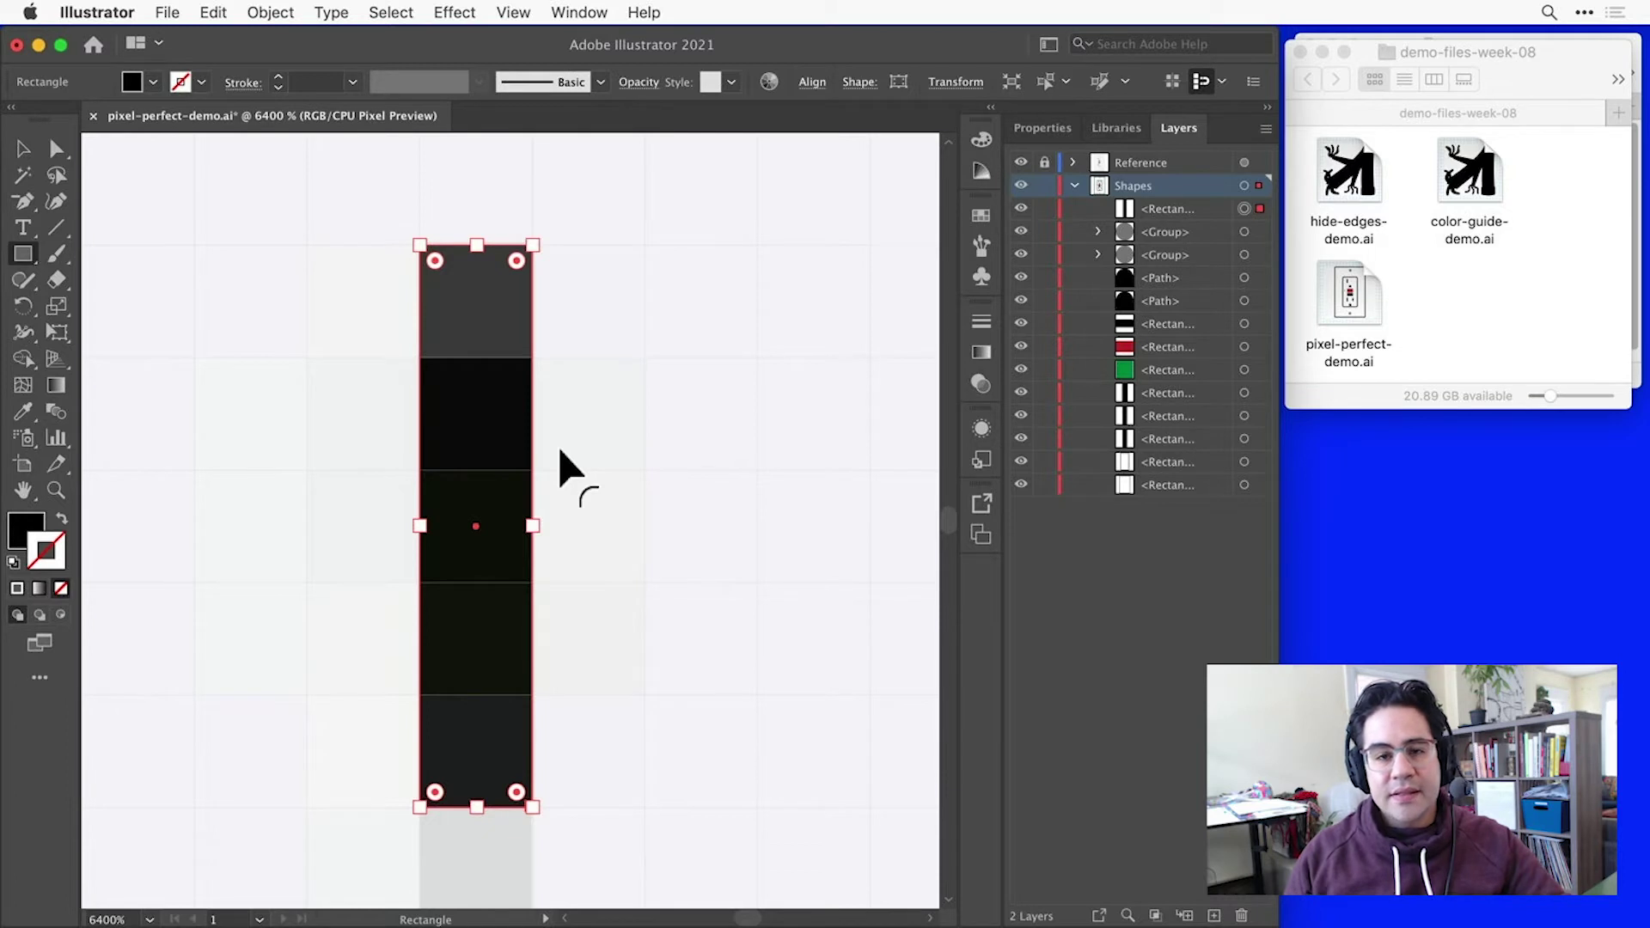
click(1021, 162)
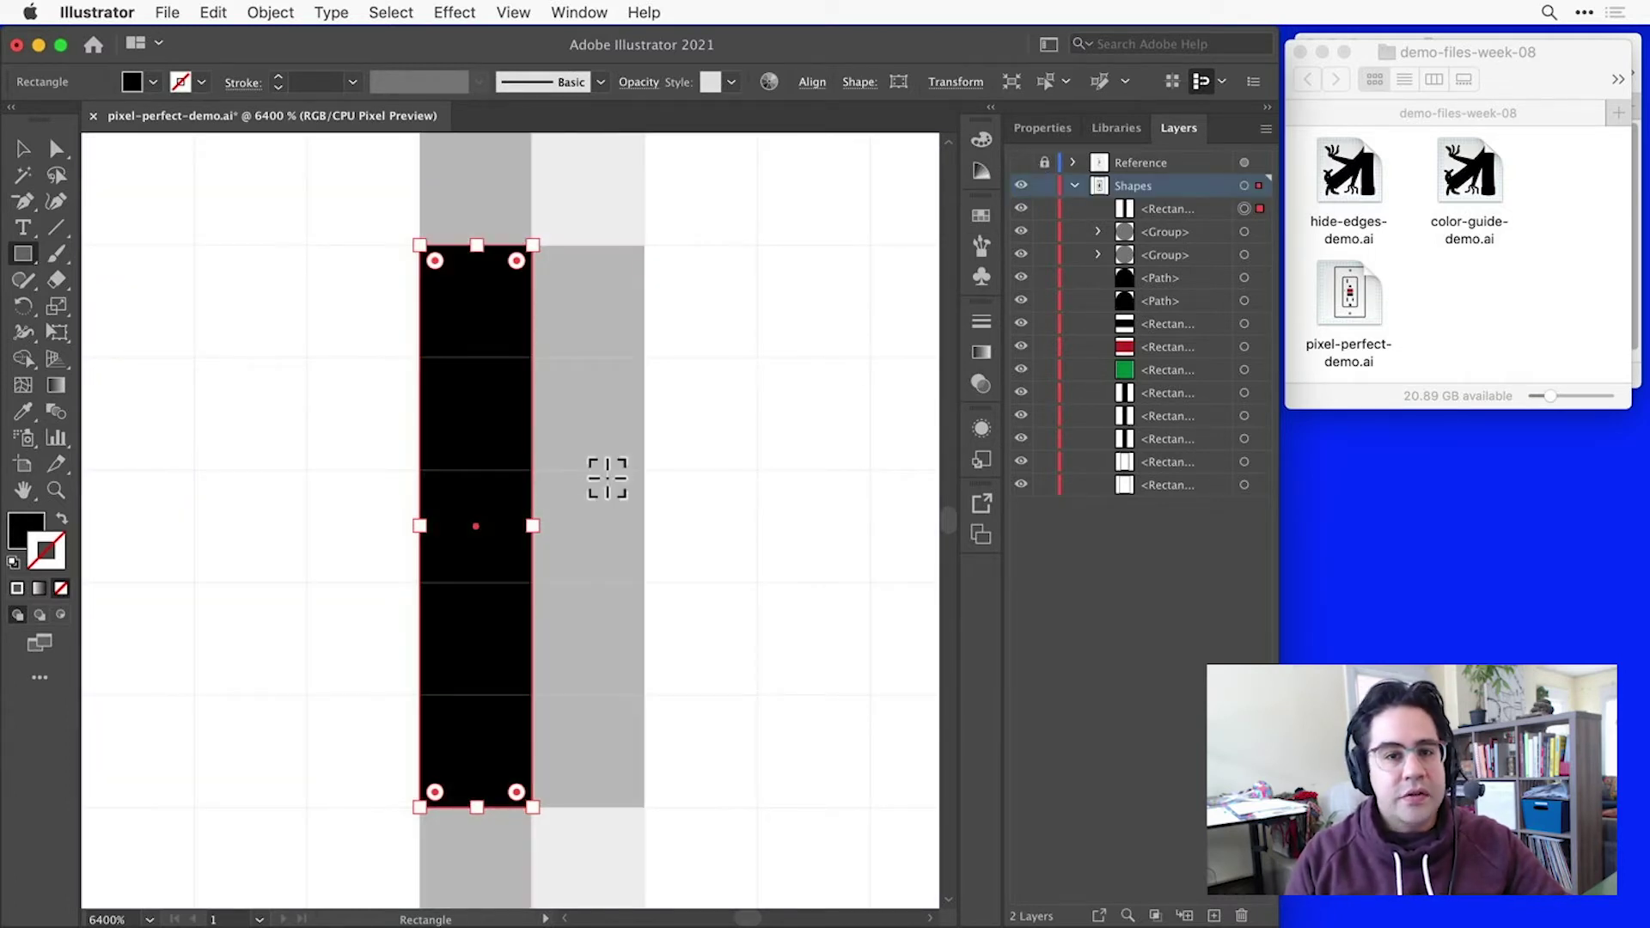
Select all the outlet shapes, apply Object > Make Pixel Perfect, and deselect
key(super+minus)
drag(401, 685, 573, 601)
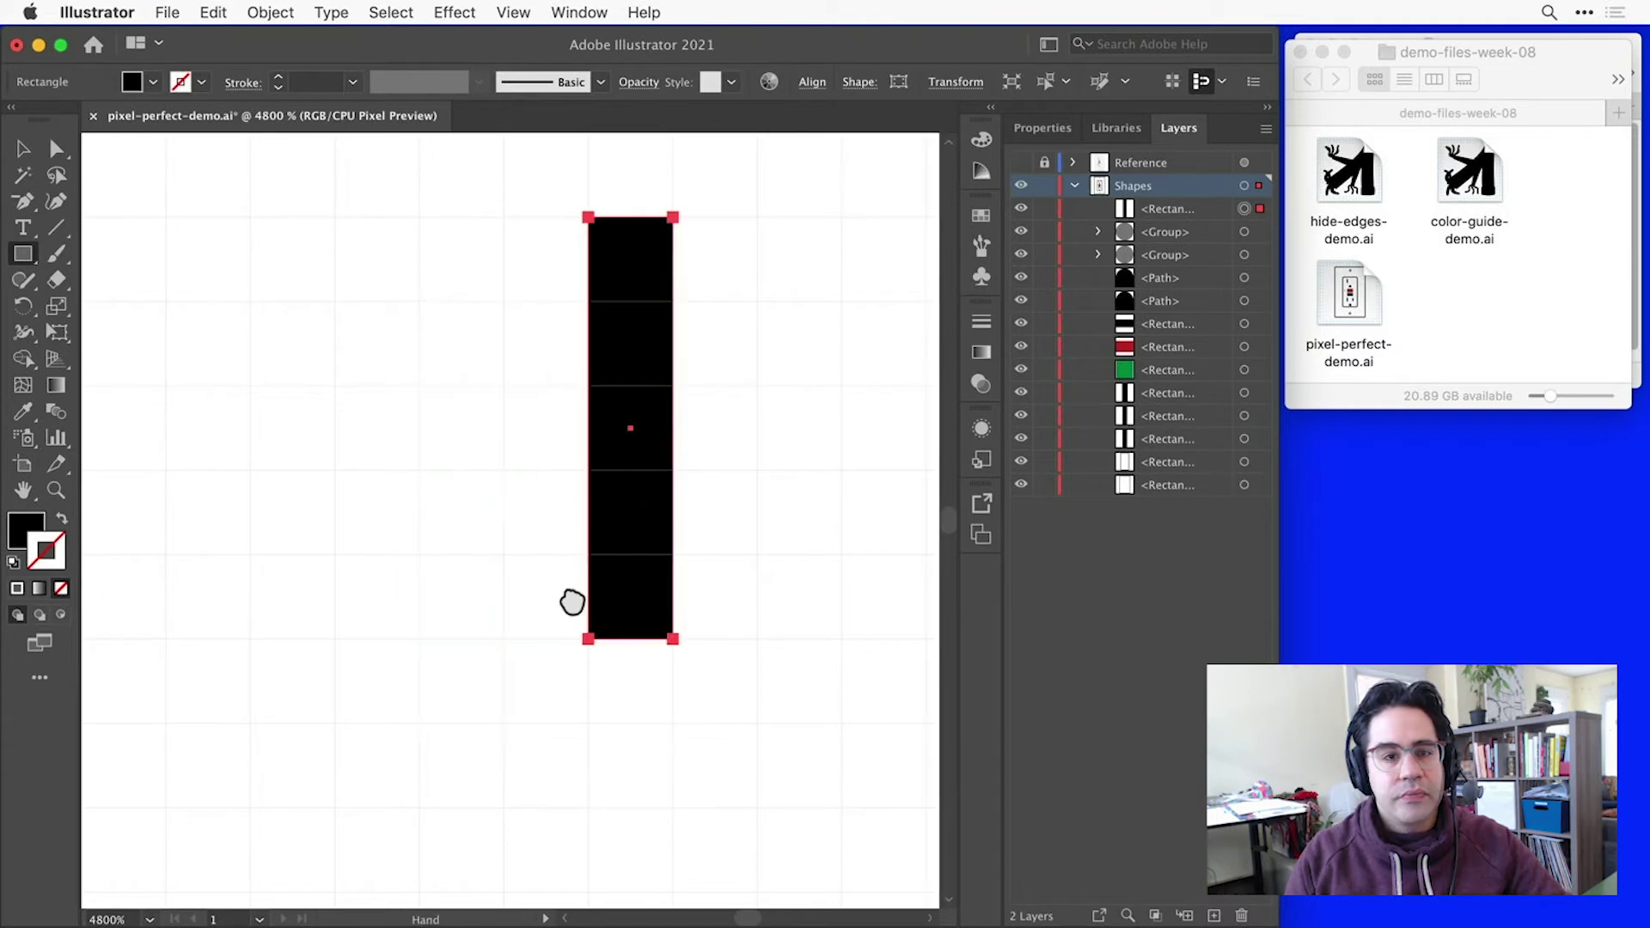
key(super+minus)
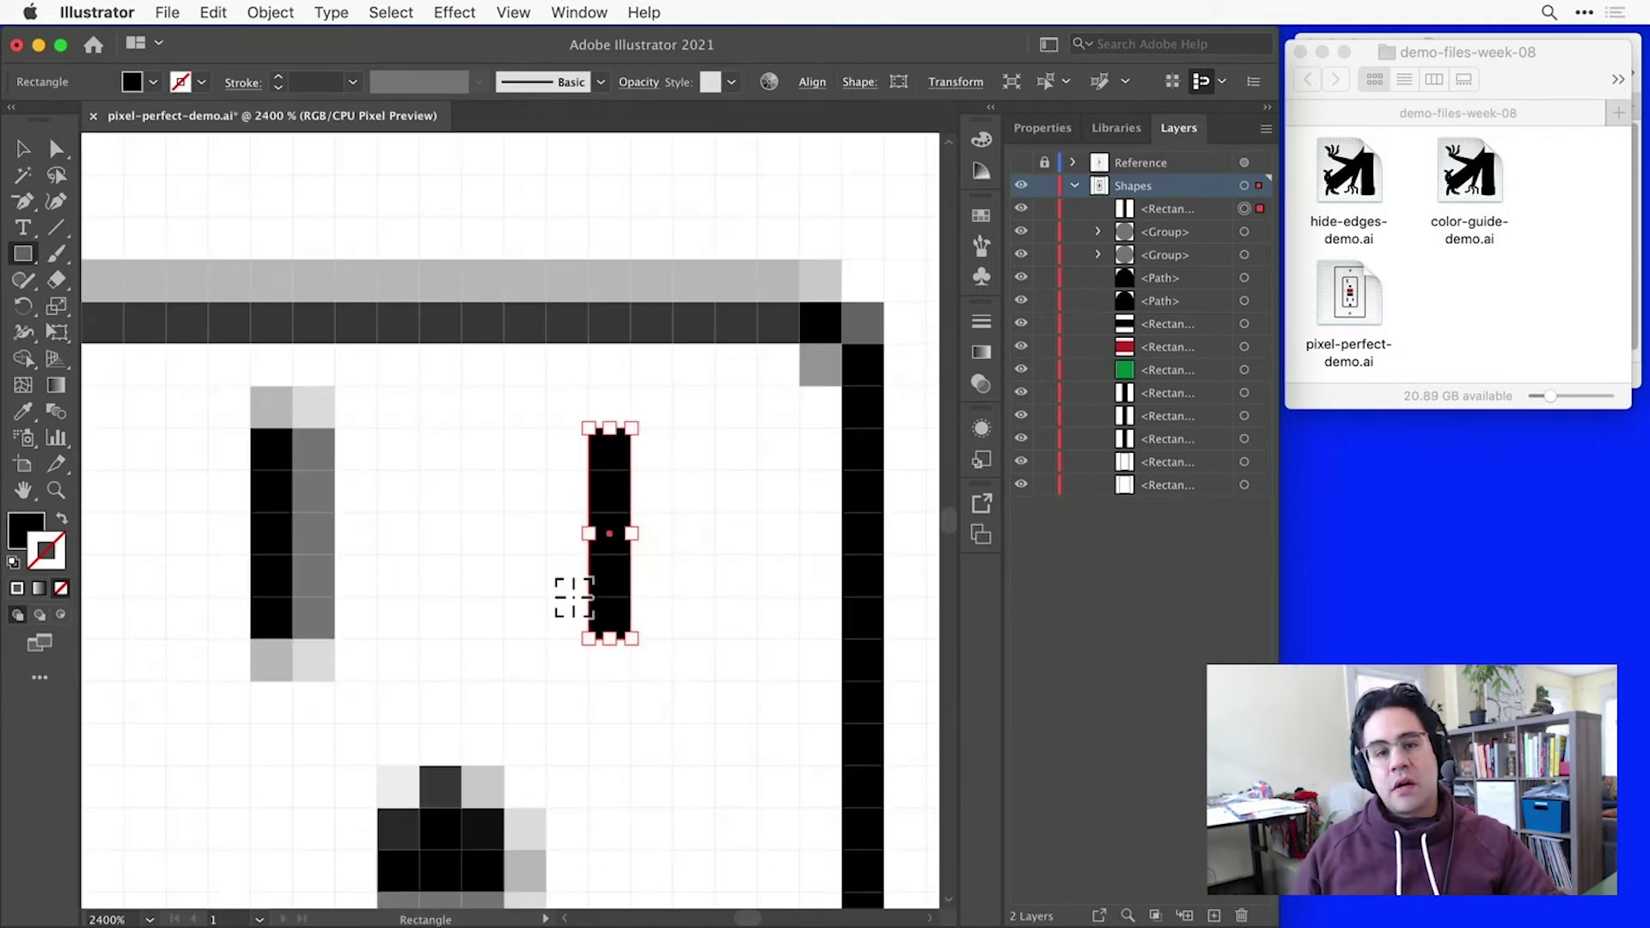
key(super+minus)
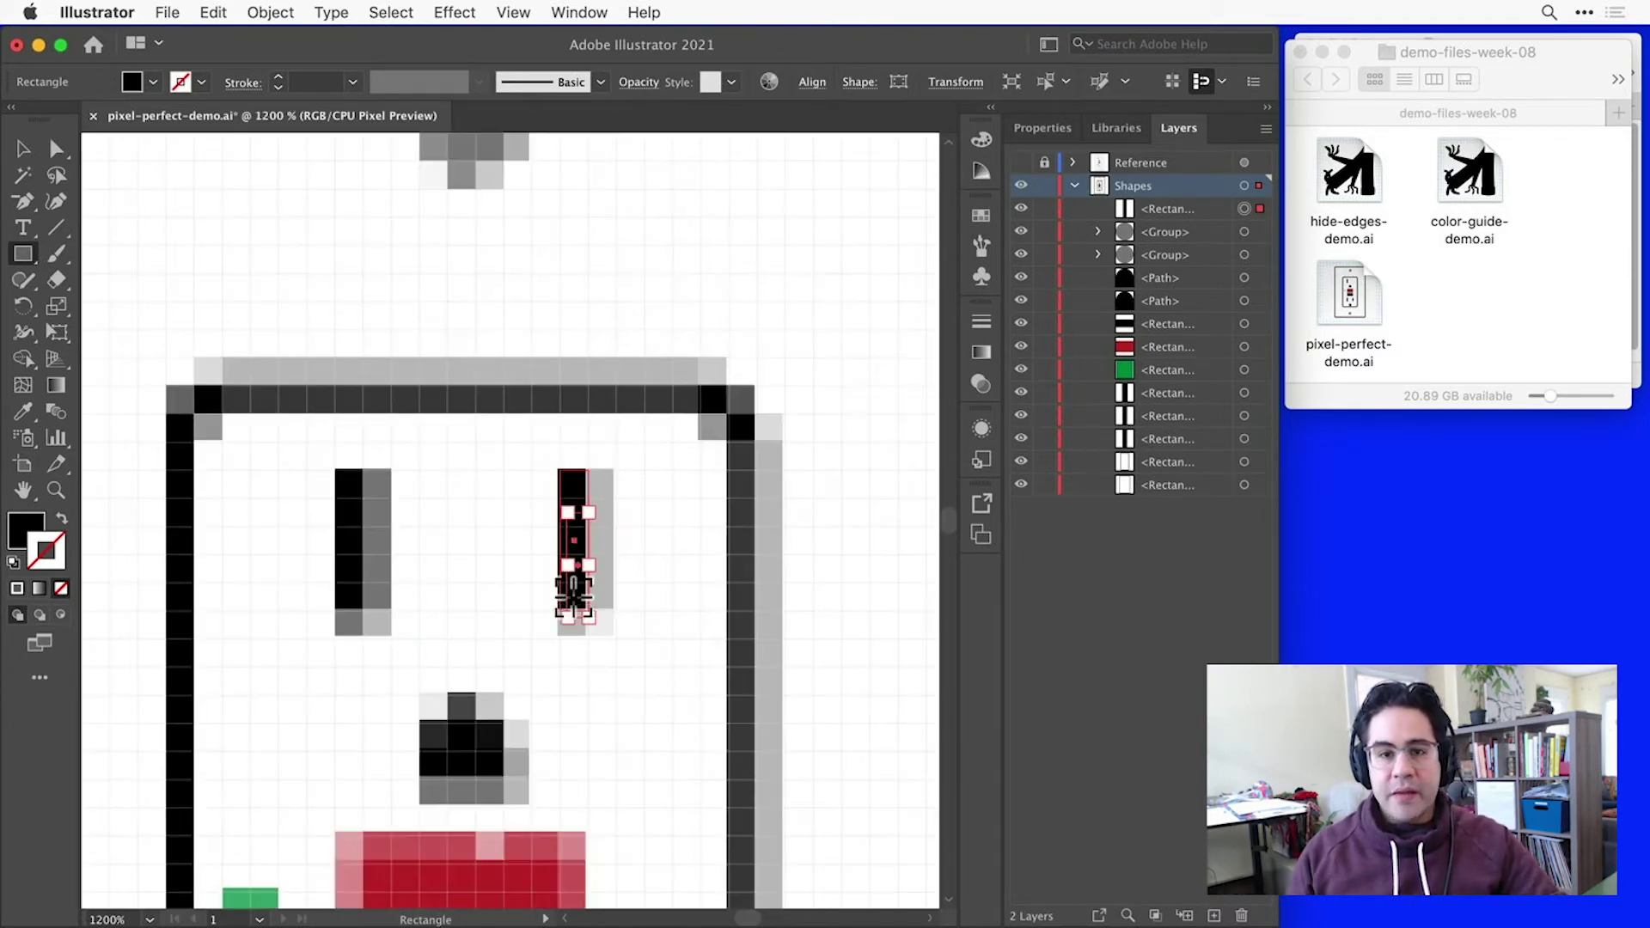
key(super+minus)
key(super+minus)
key(super+minus)
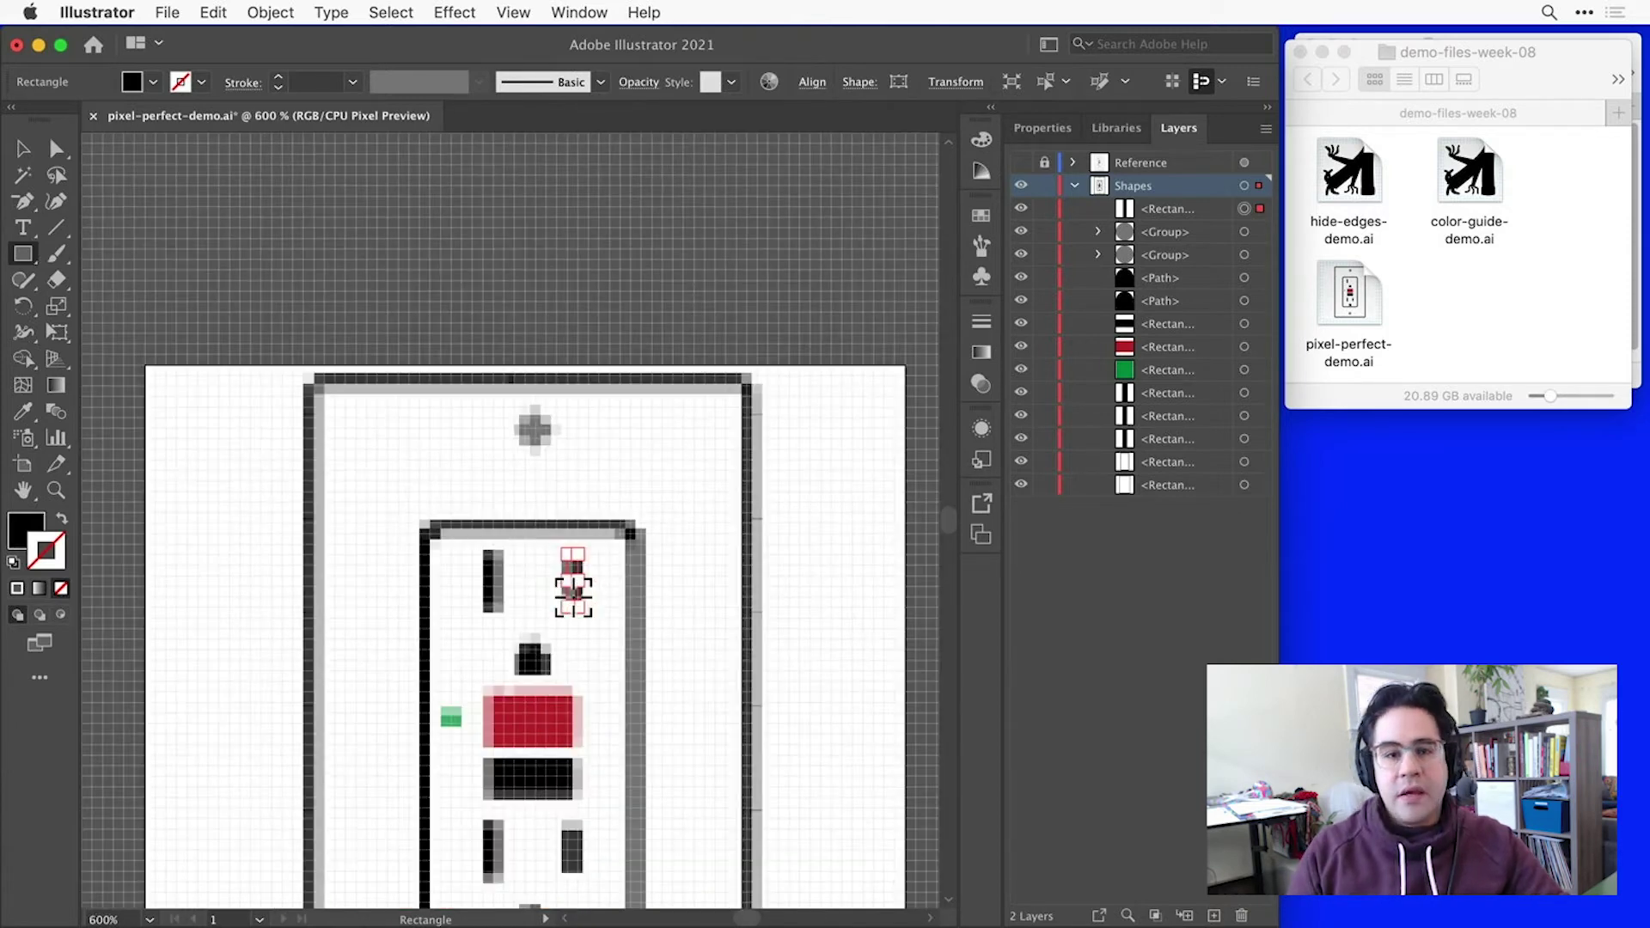
drag(589, 656, 589, 568)
scroll(590, 568, down, 4)
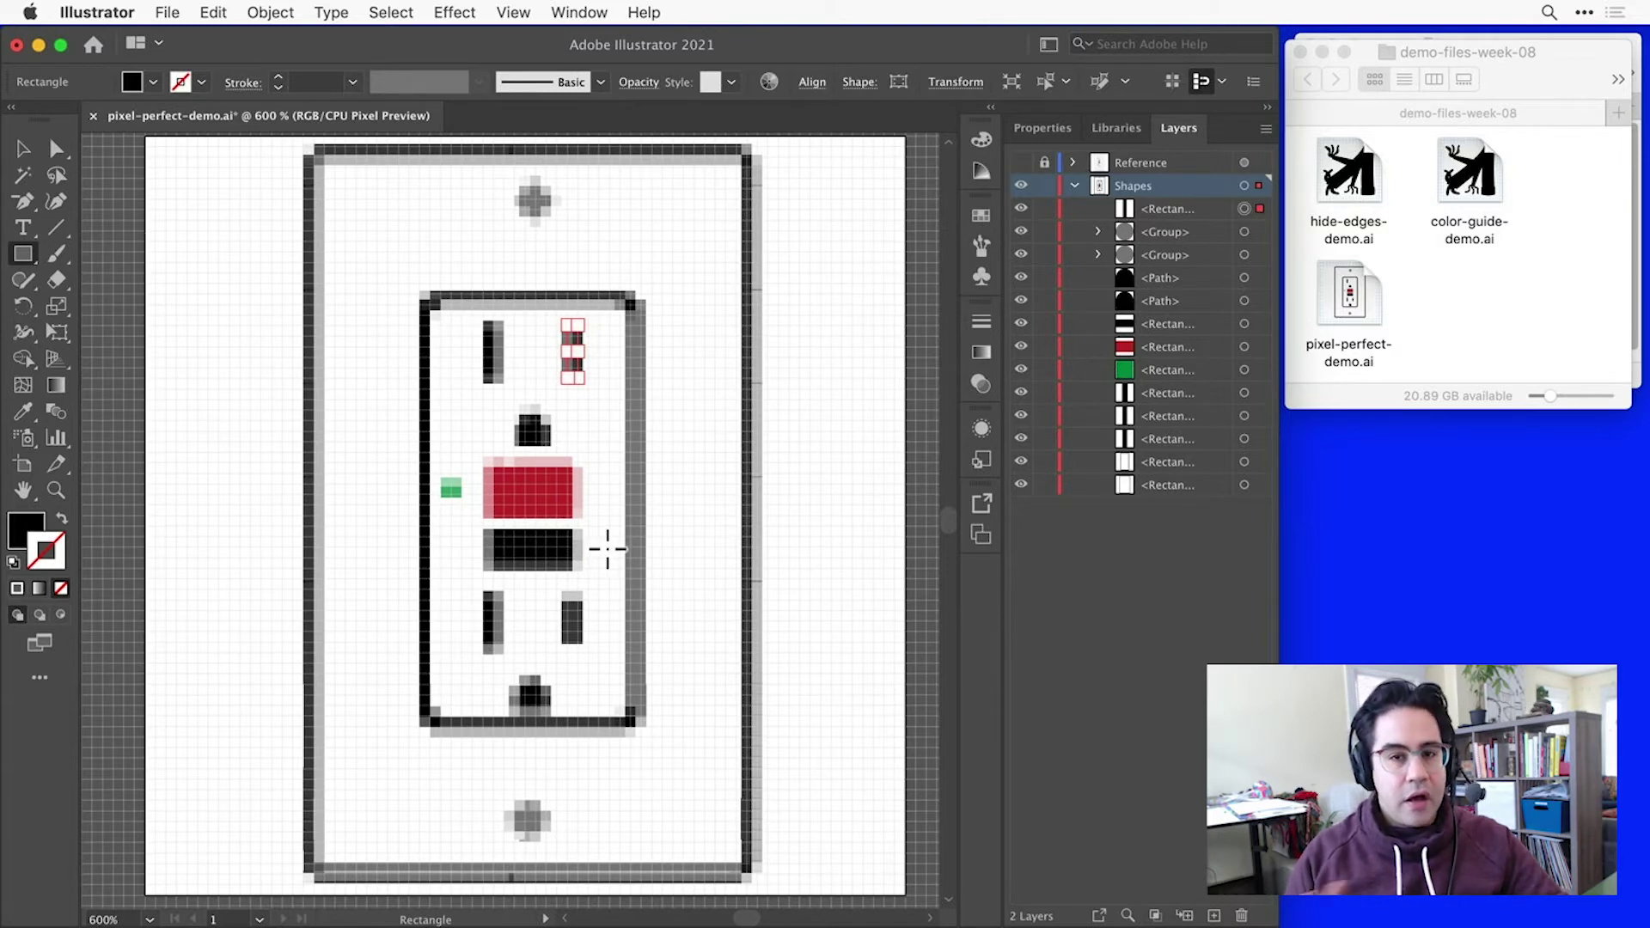
key(super+a)
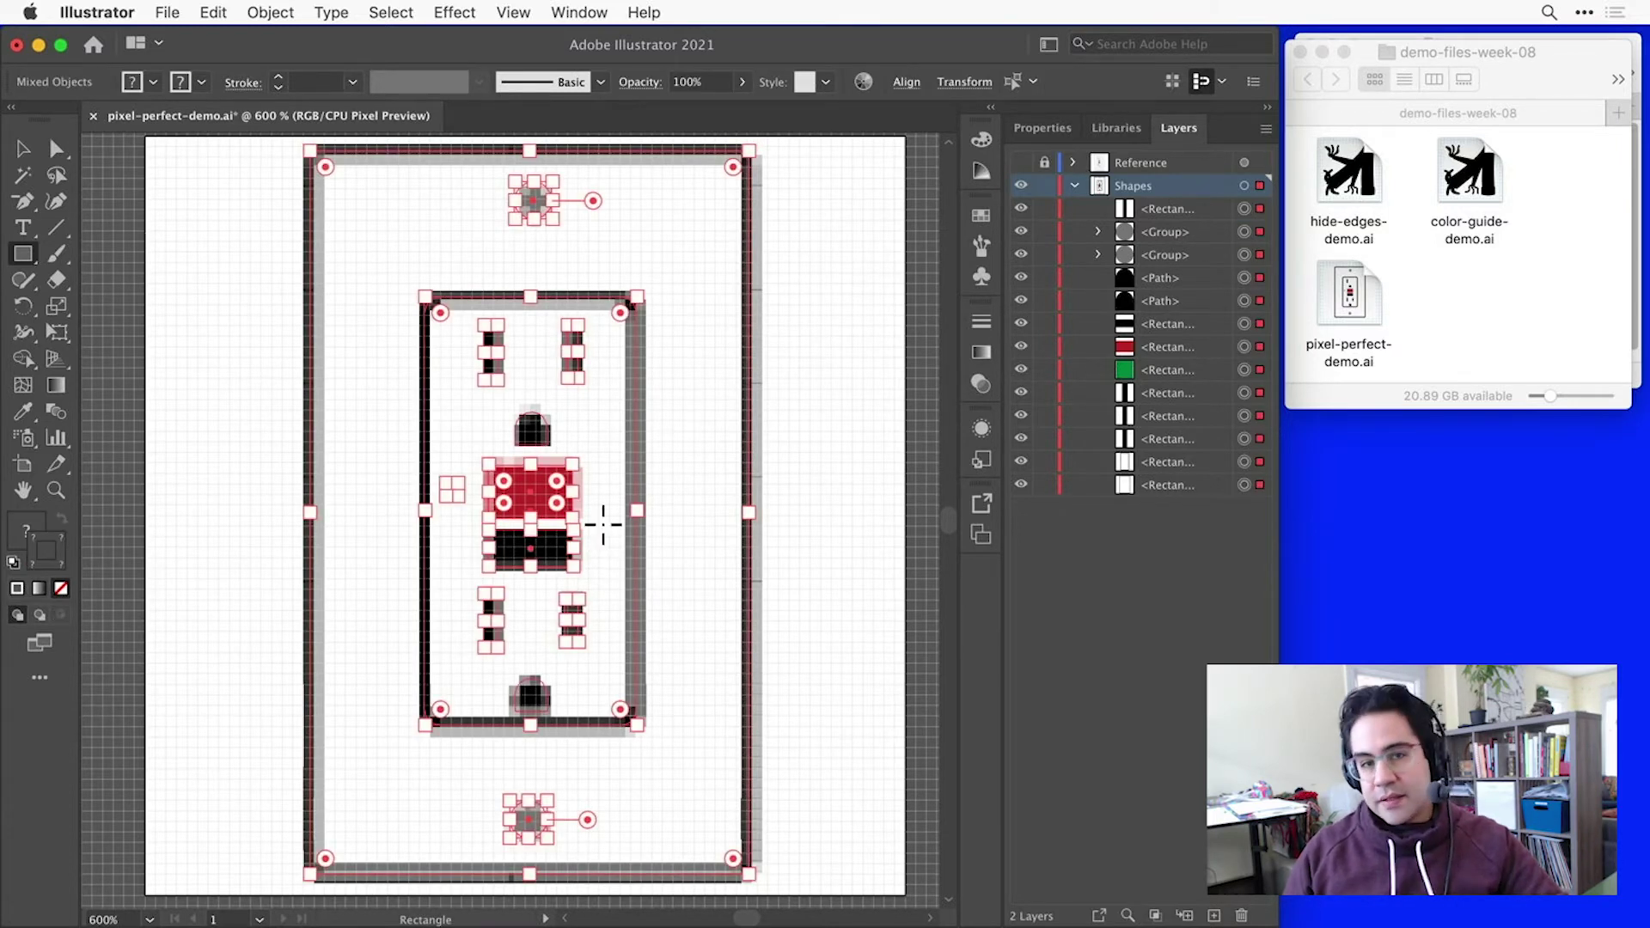
click(268, 14)
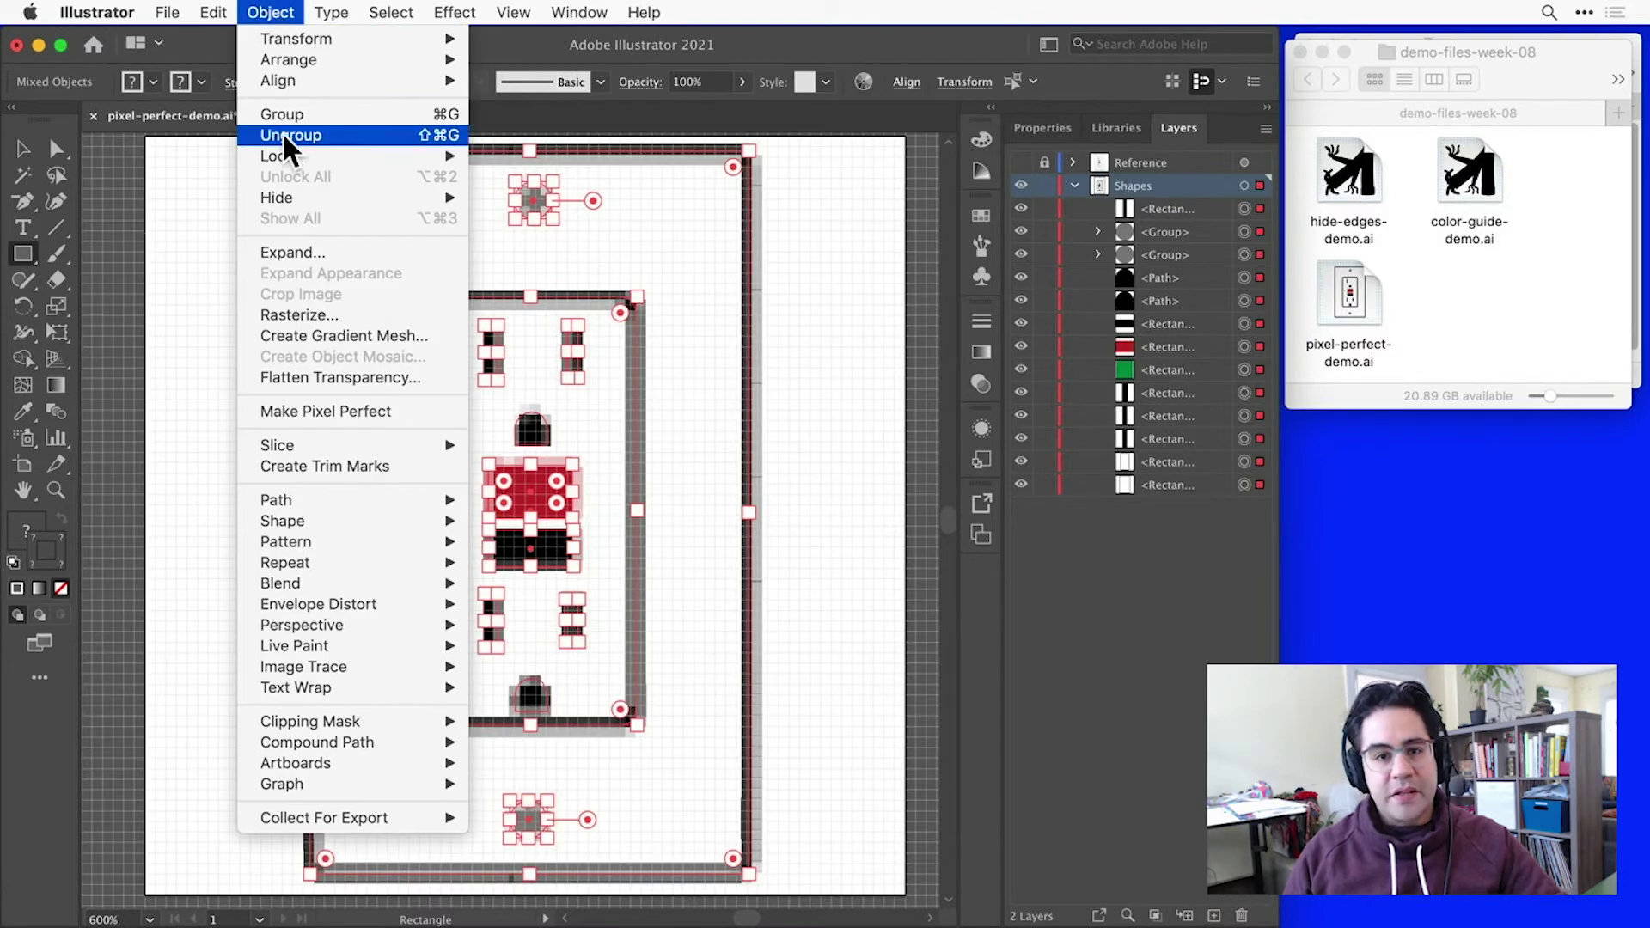
click(362, 411)
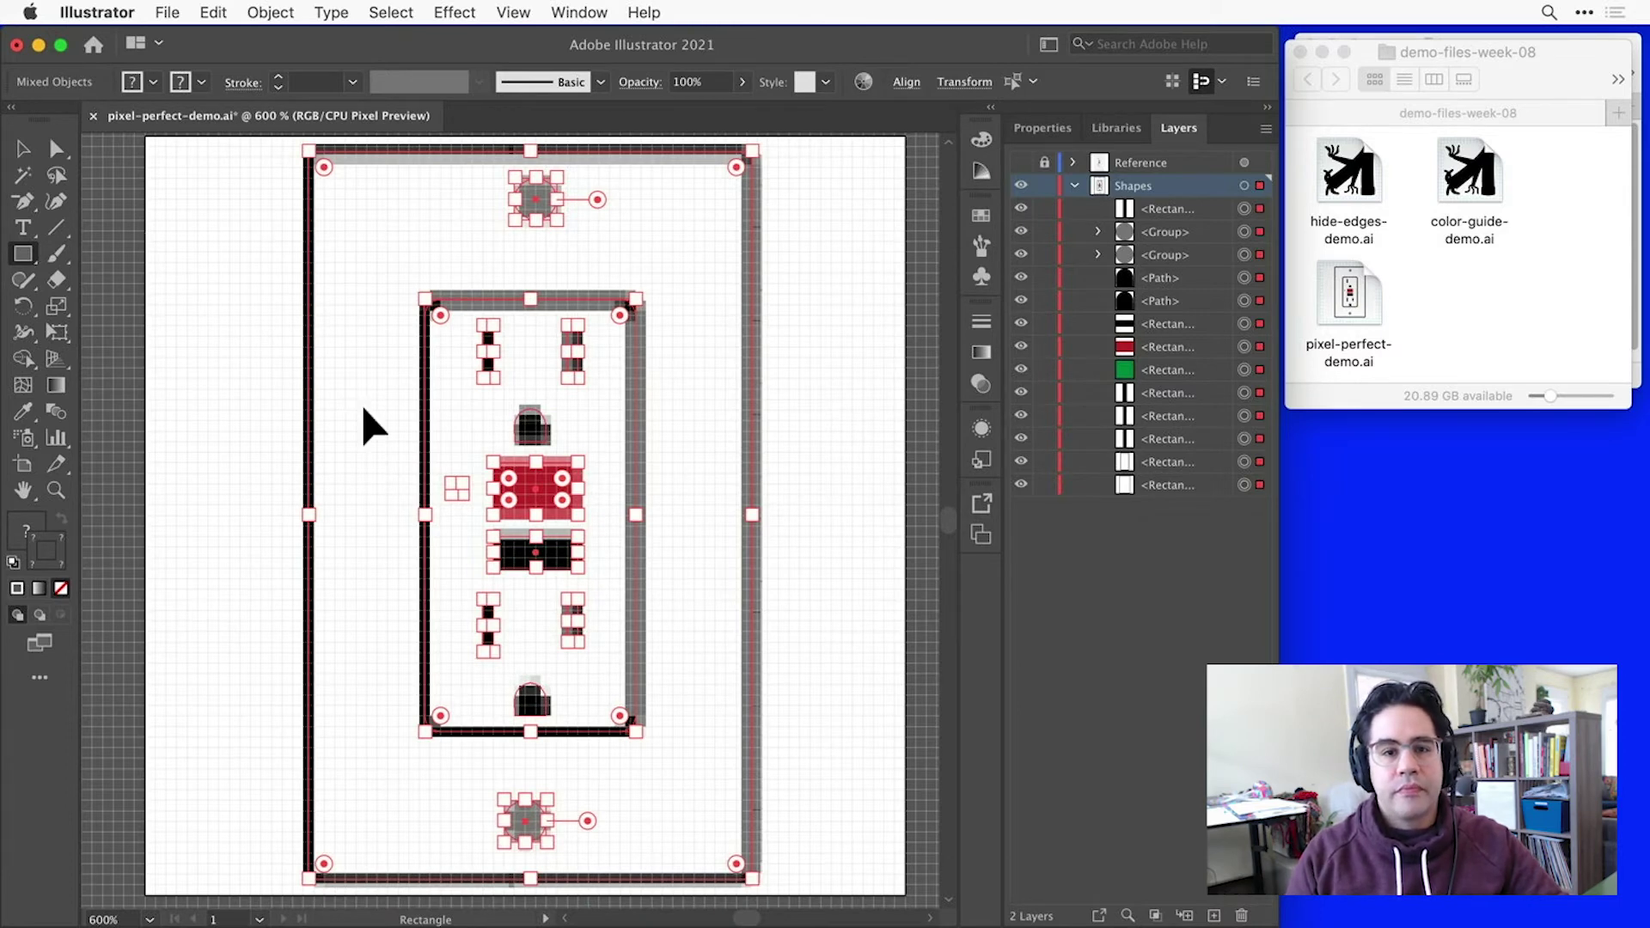
key(super+shift+a)
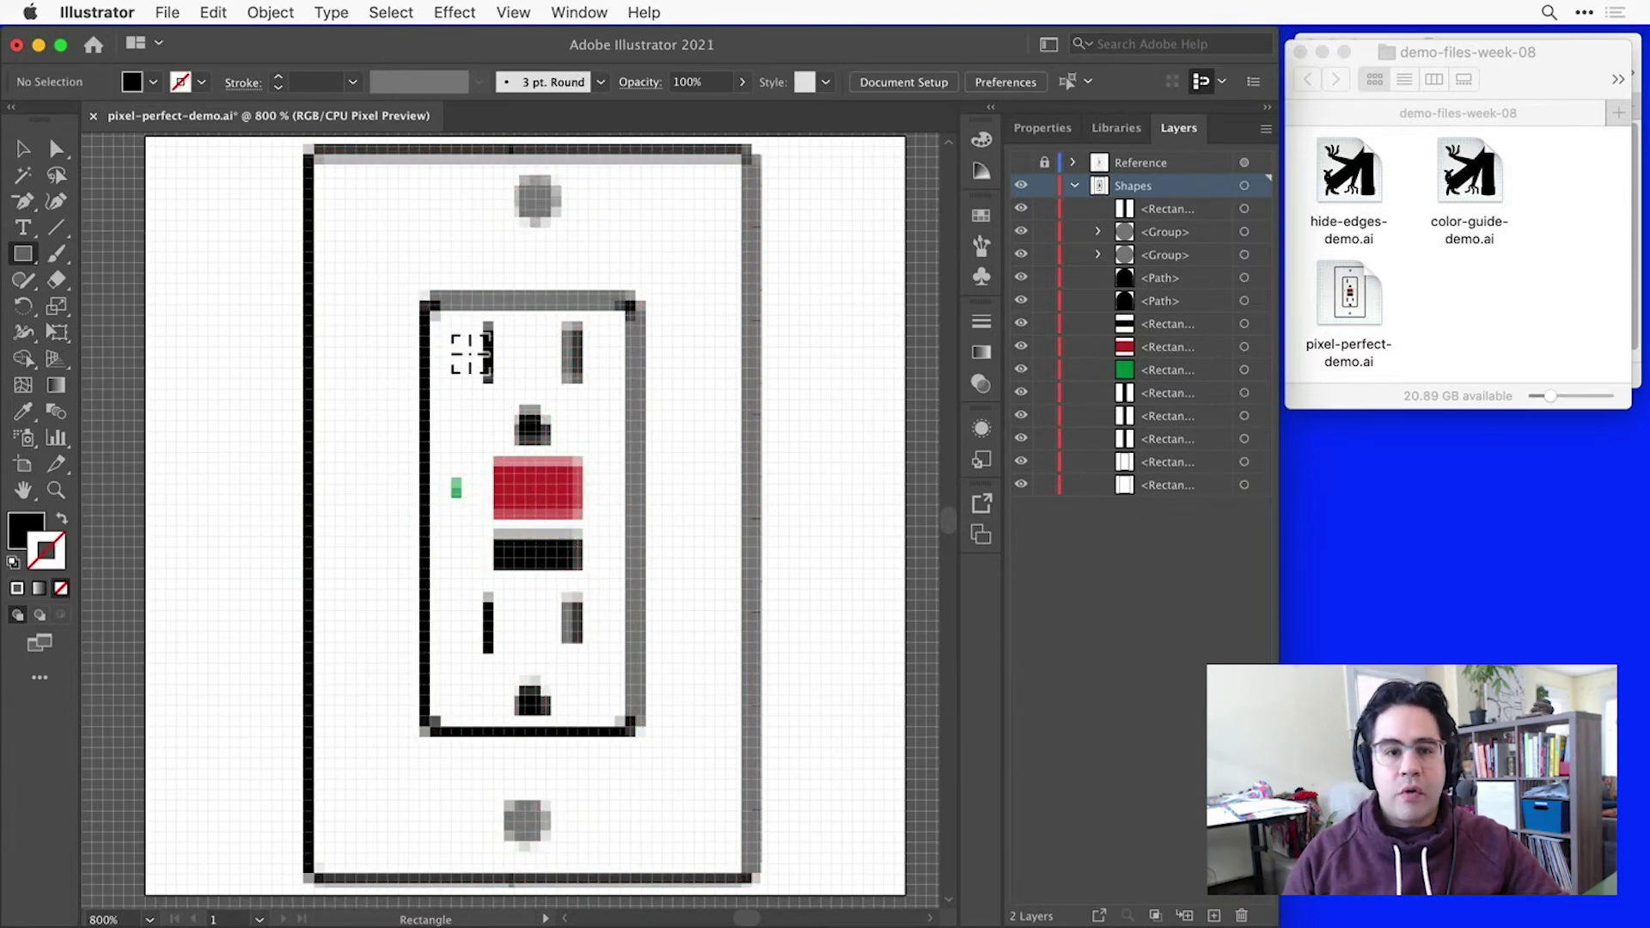
scroll(481, 354, up, 3)
scroll(499, 359, up, 2)
scroll(570, 431, right, 5)
scroll(570, 430, down, 2)
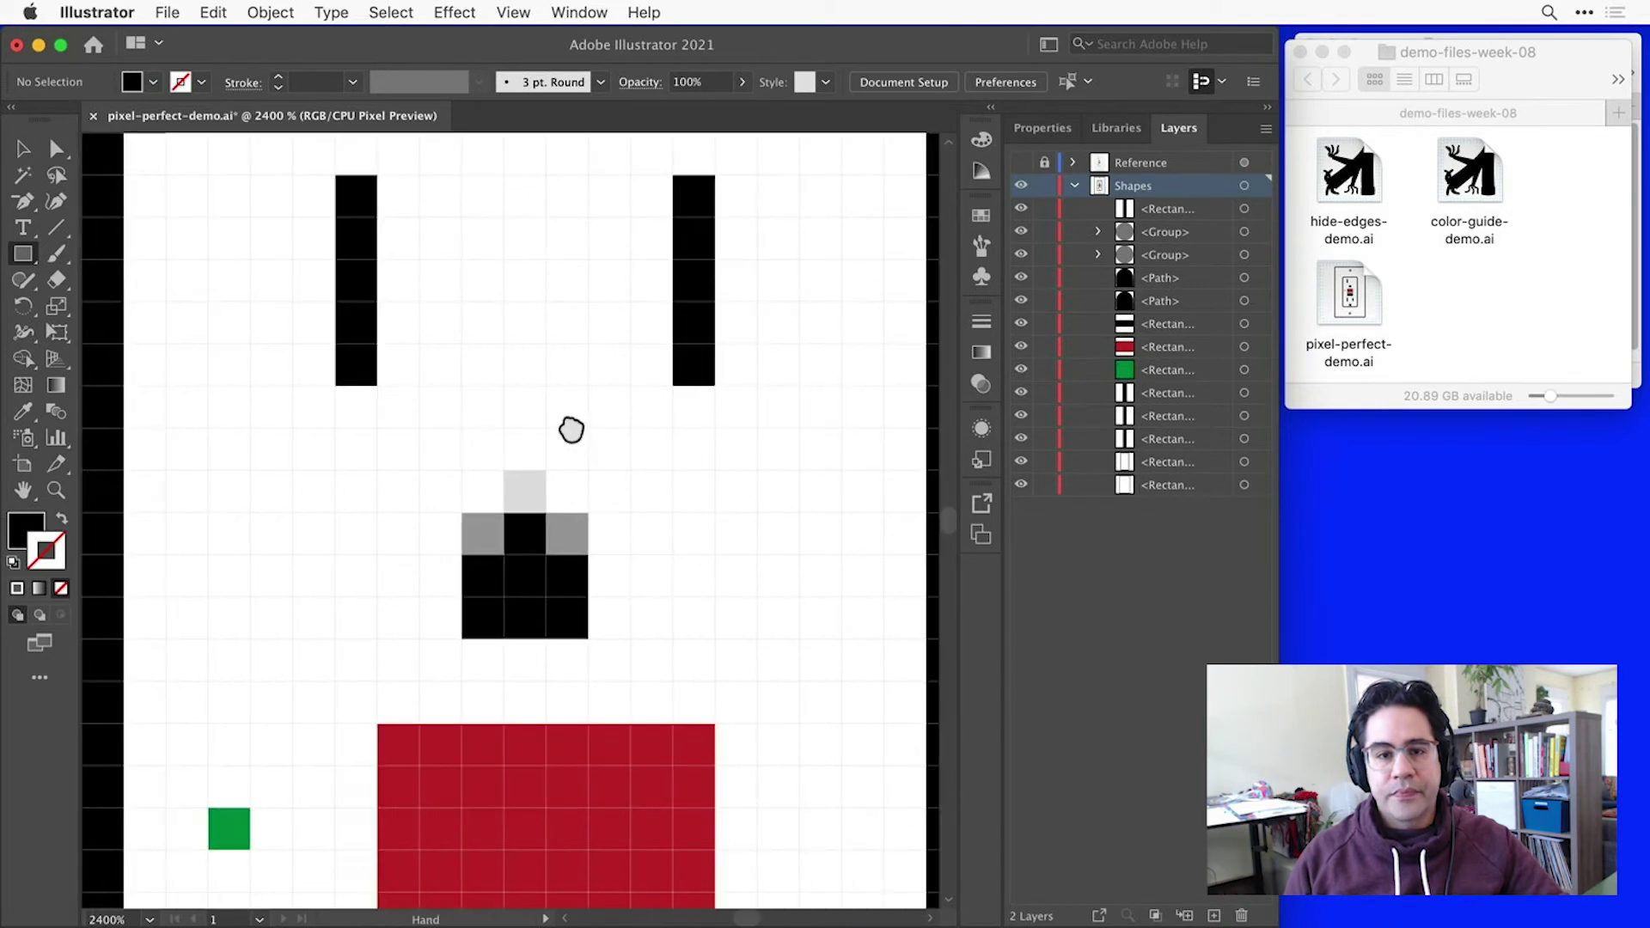
scroll(571, 431, up, 3)
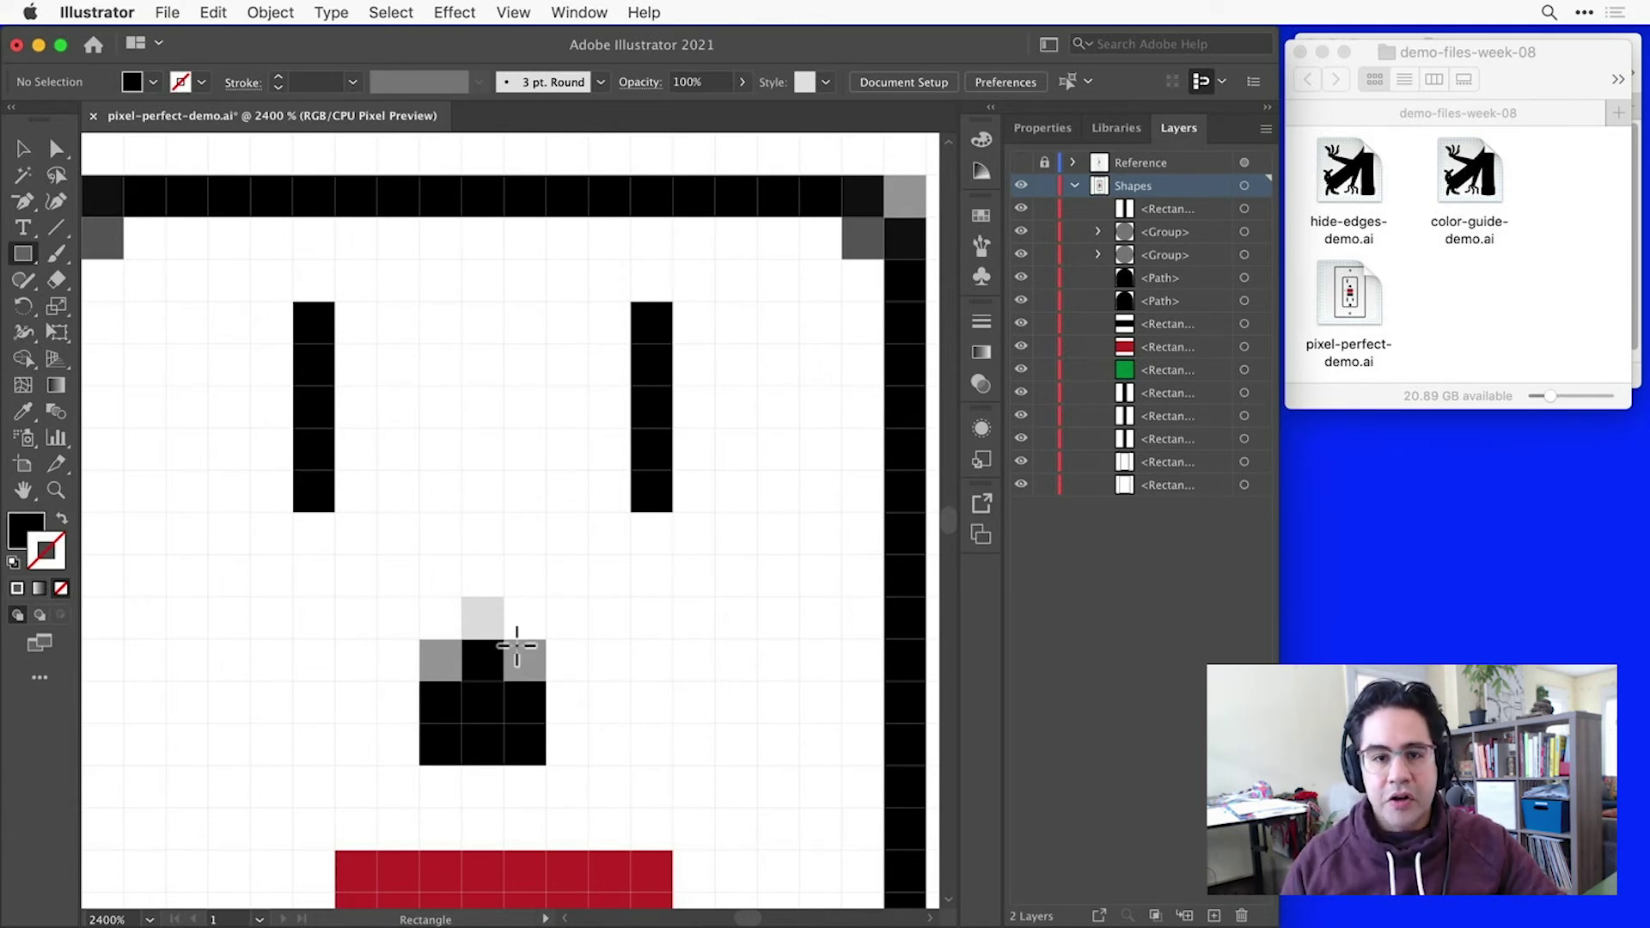
key(v)
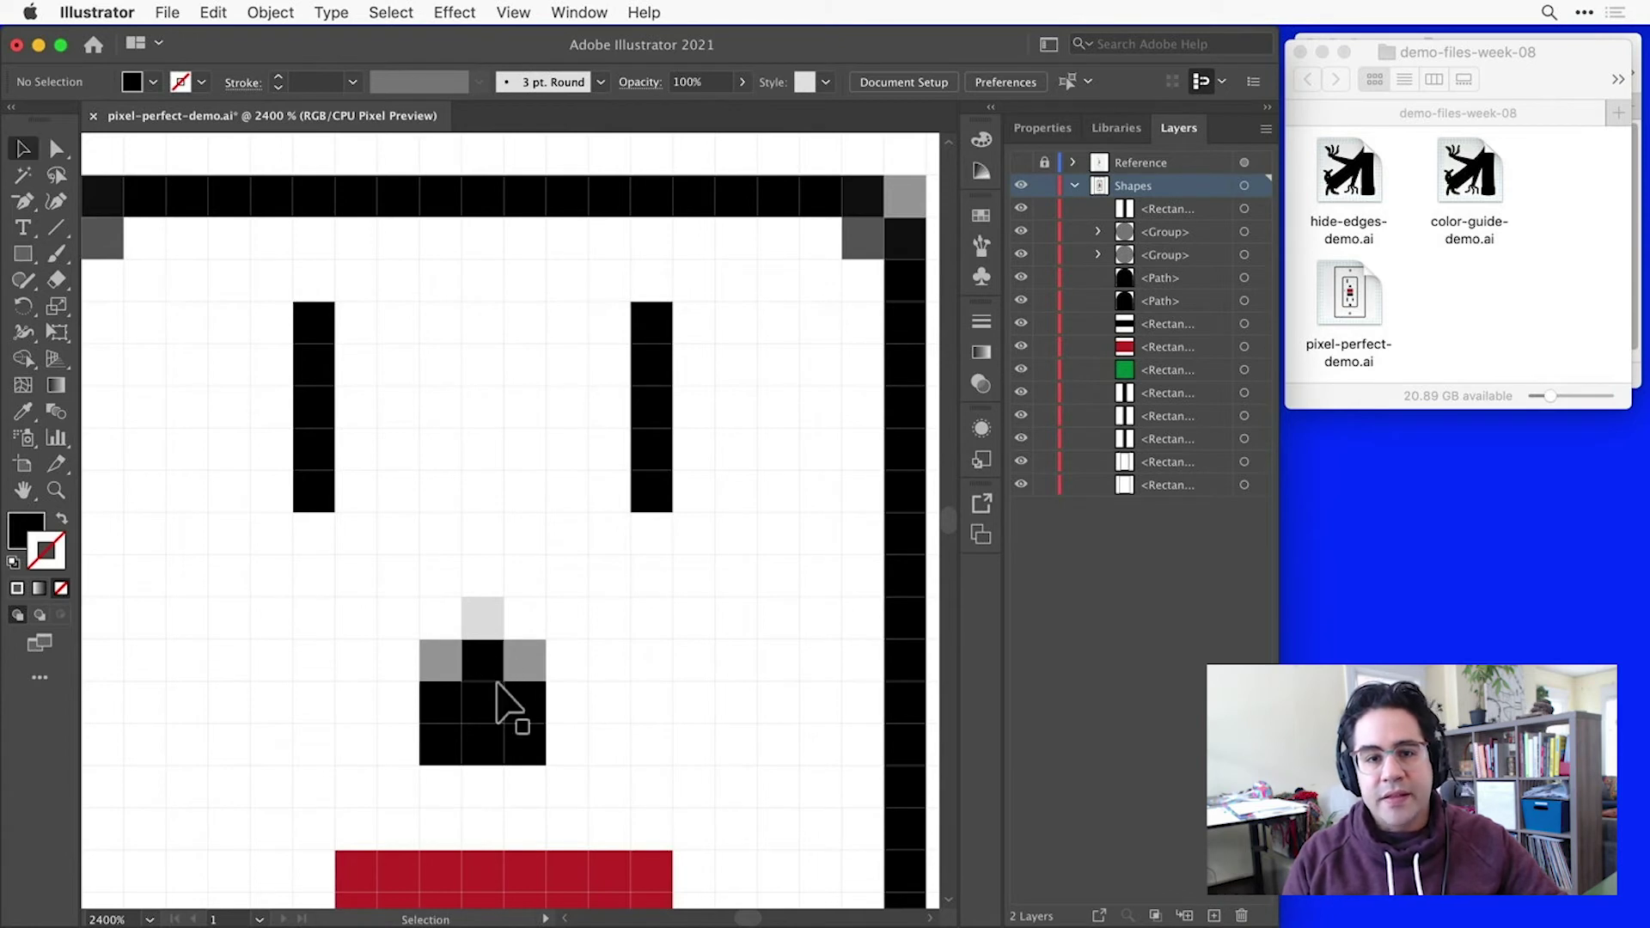
click(498, 692)
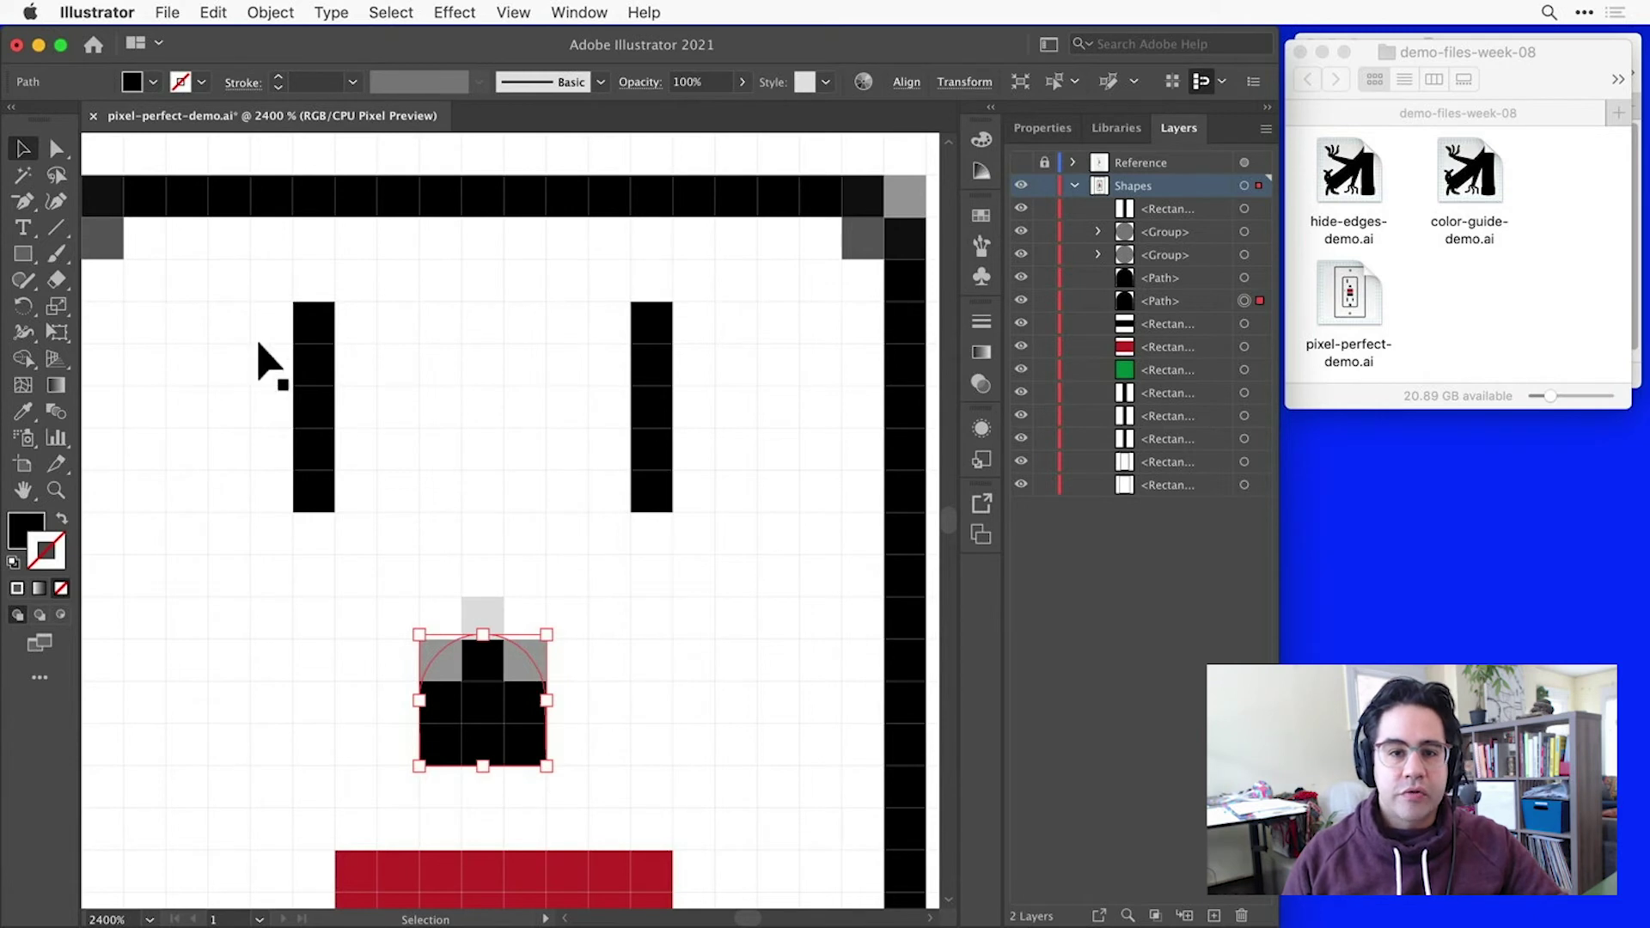
click(55, 157)
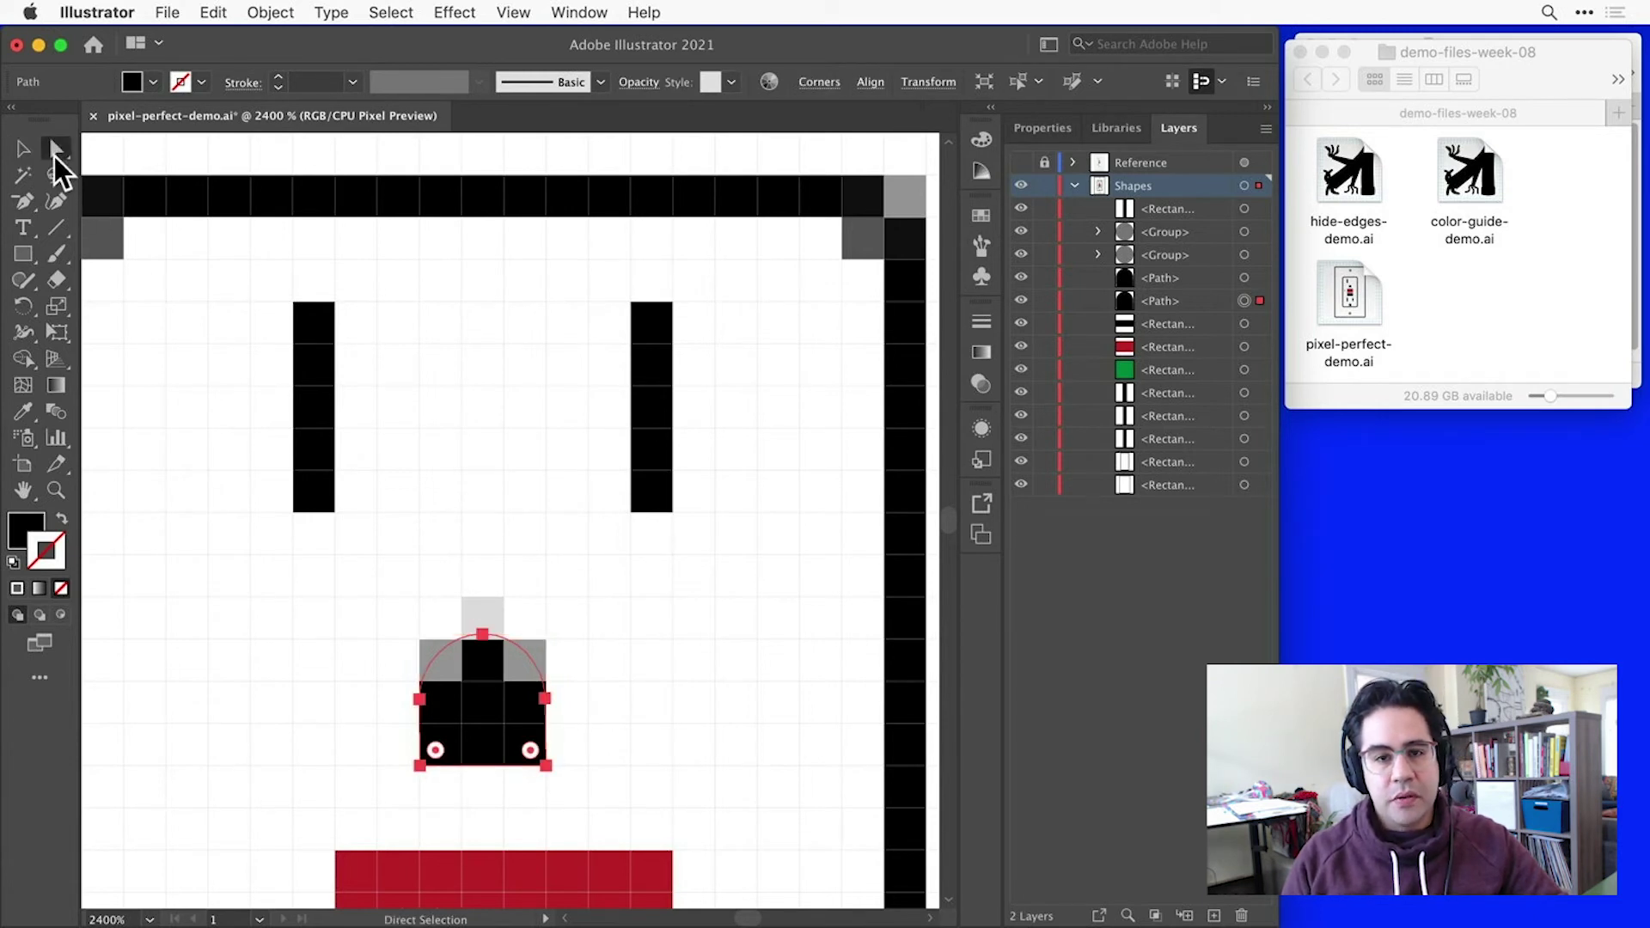
click(484, 636)
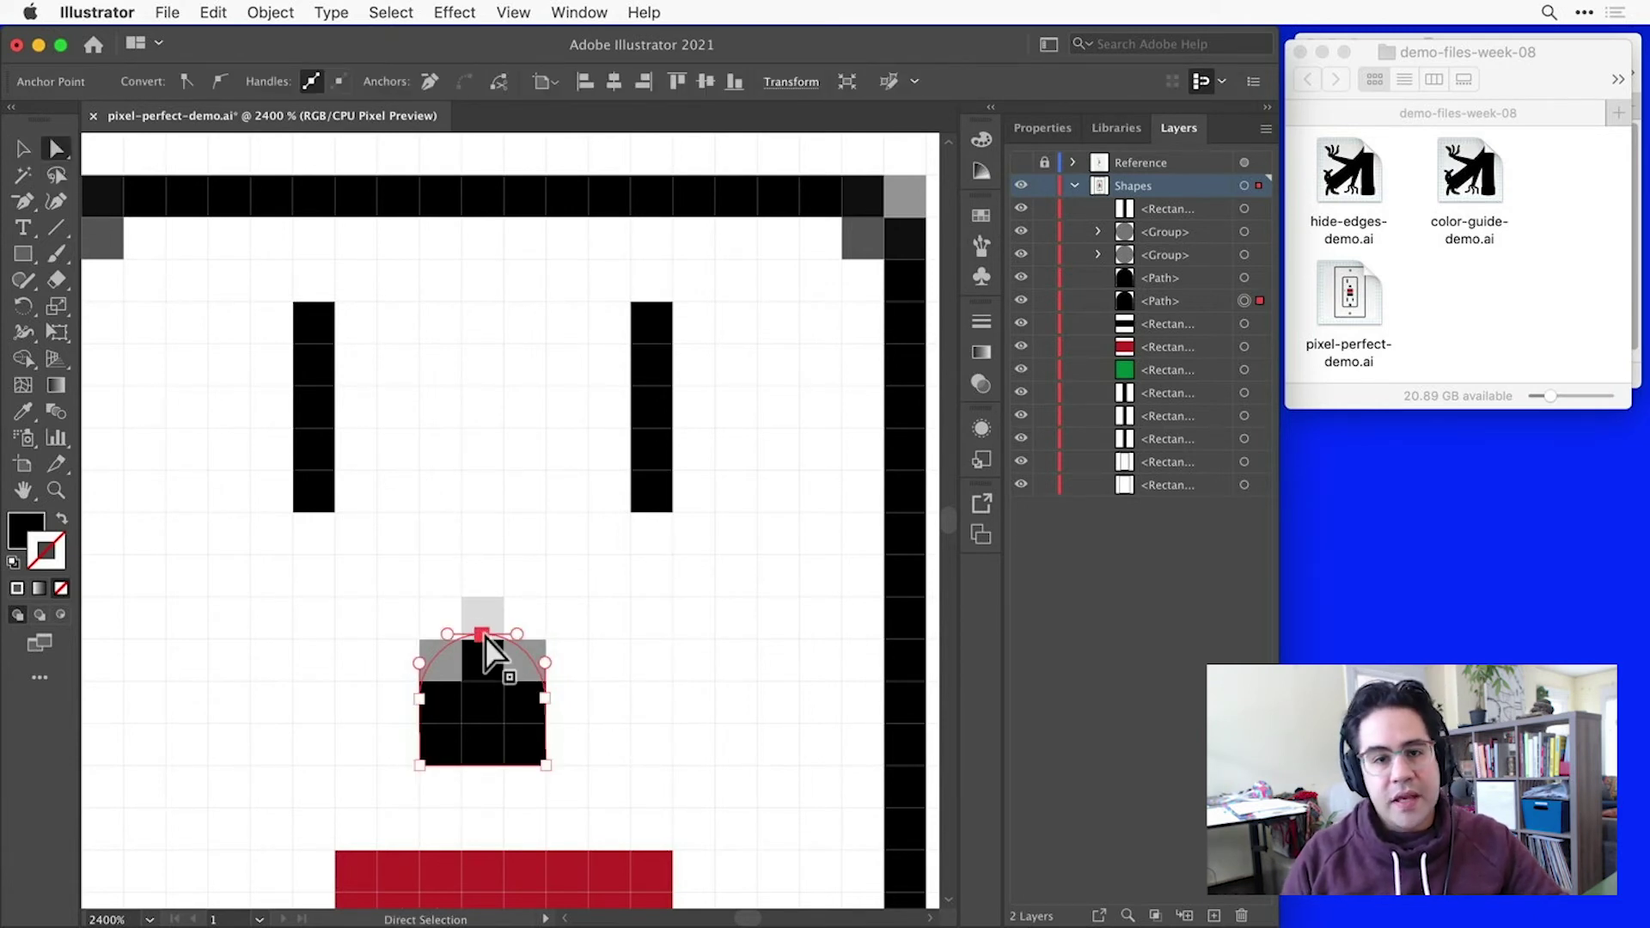
mouse_move(483, 637)
mouse_down()
mouse_move(477, 652)
mouse_move(513, 643)
mouse_move(485, 653)
mouse_up()
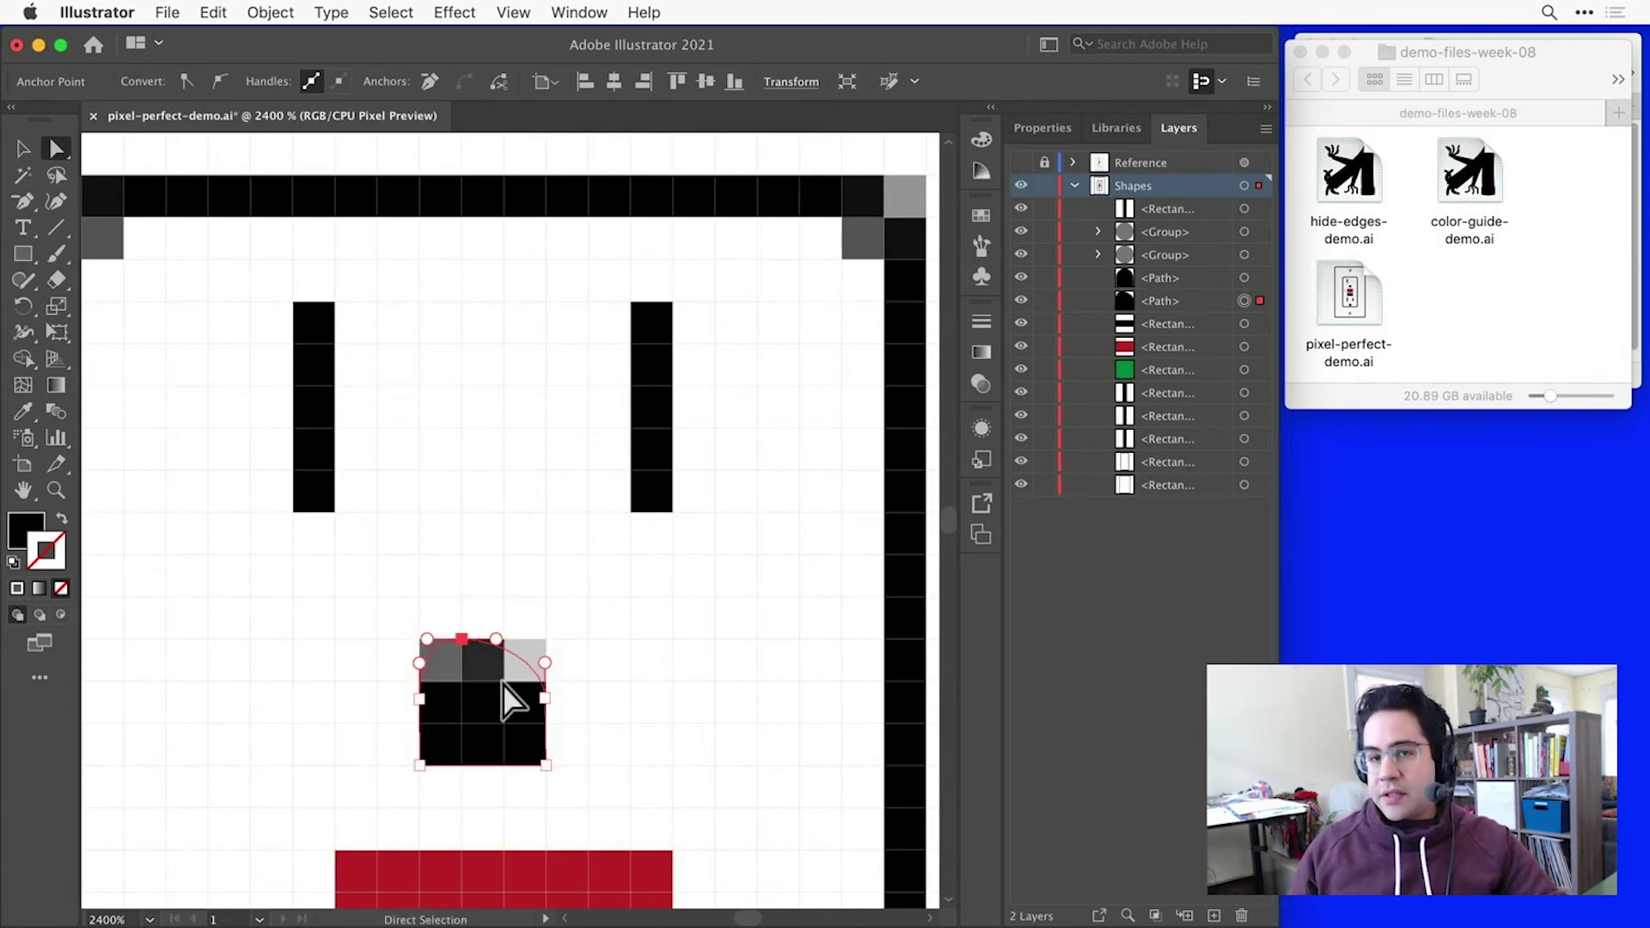
click(215, 8)
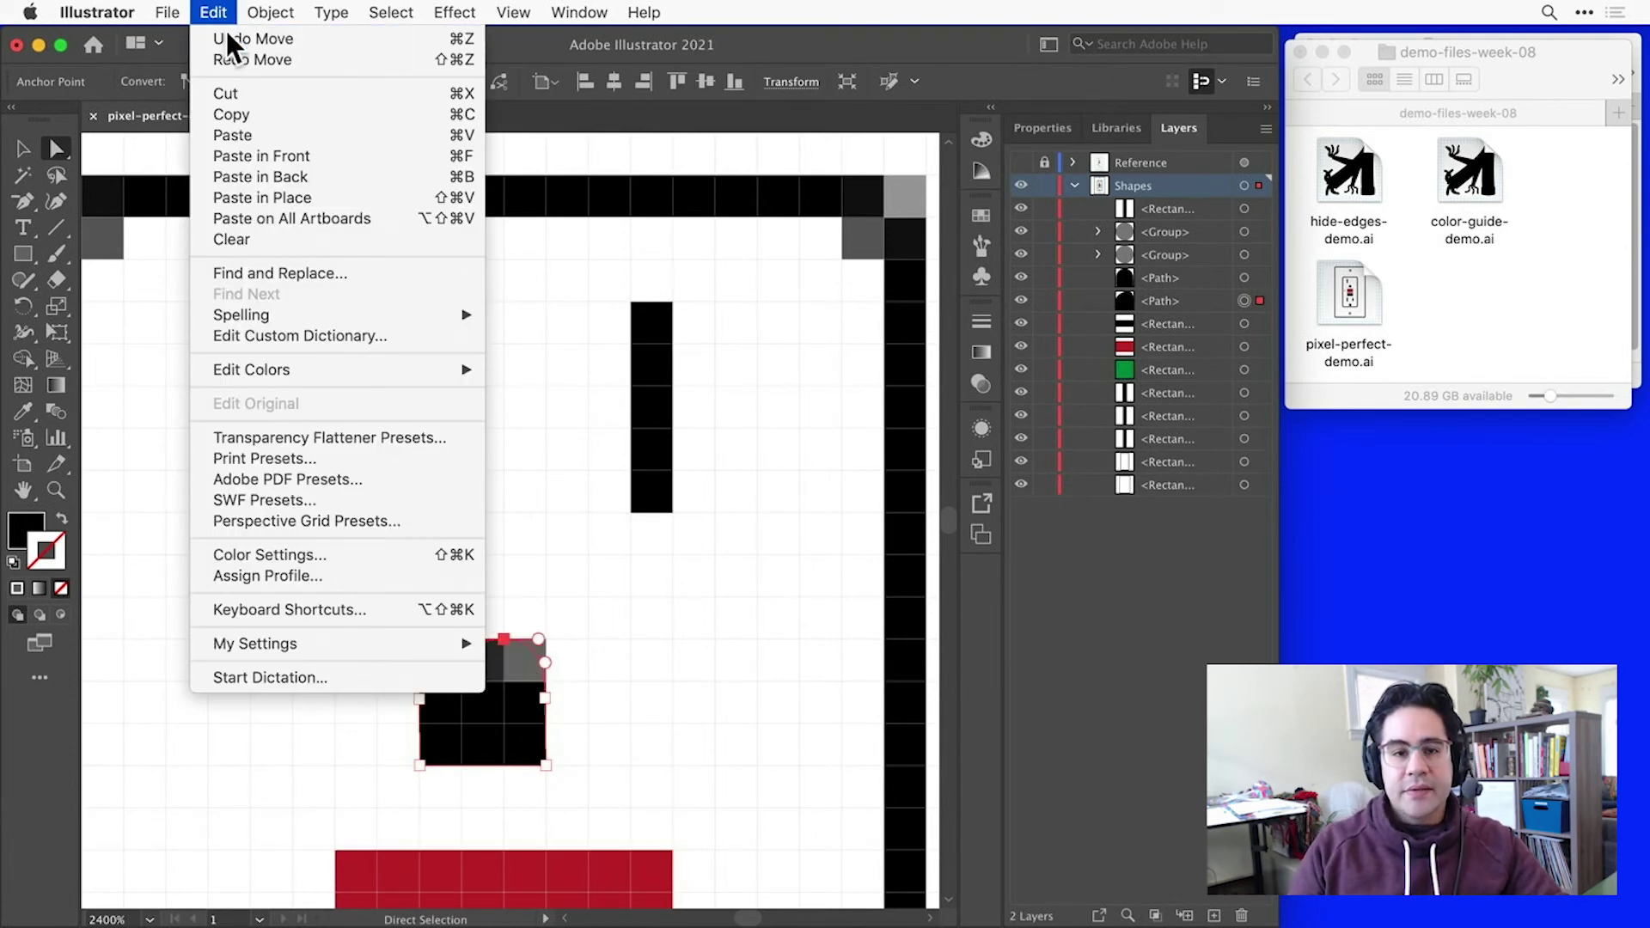
click(225, 34)
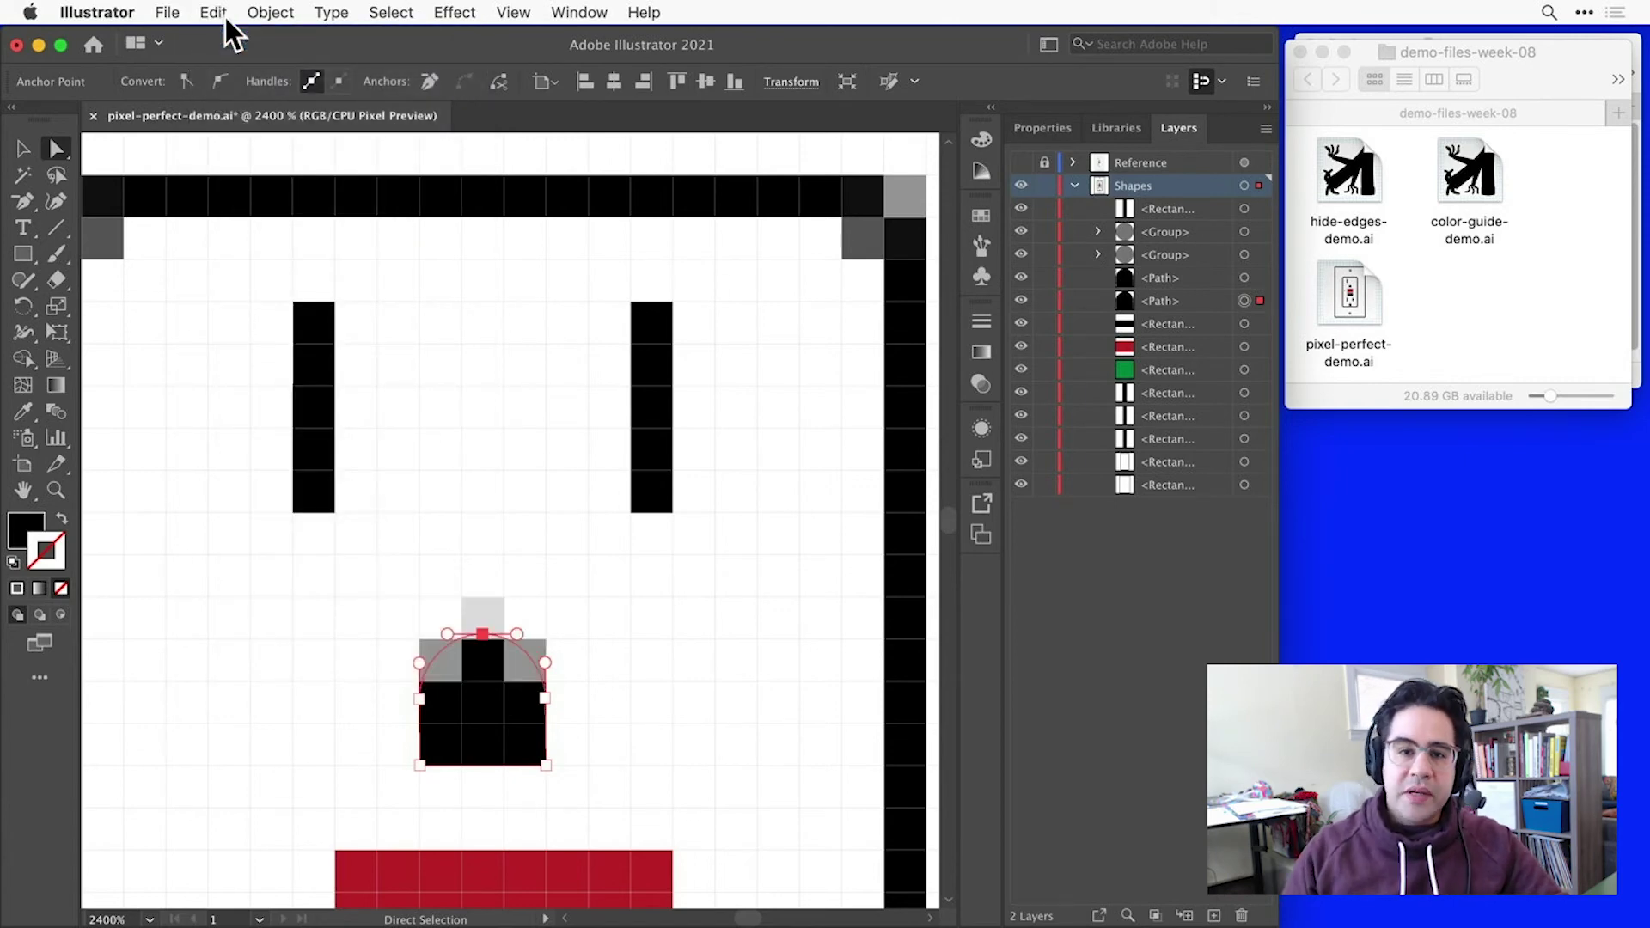
Select the outer wall-plate rectangle and apply Object > Make Pixel Perfect to it
click(318, 601)
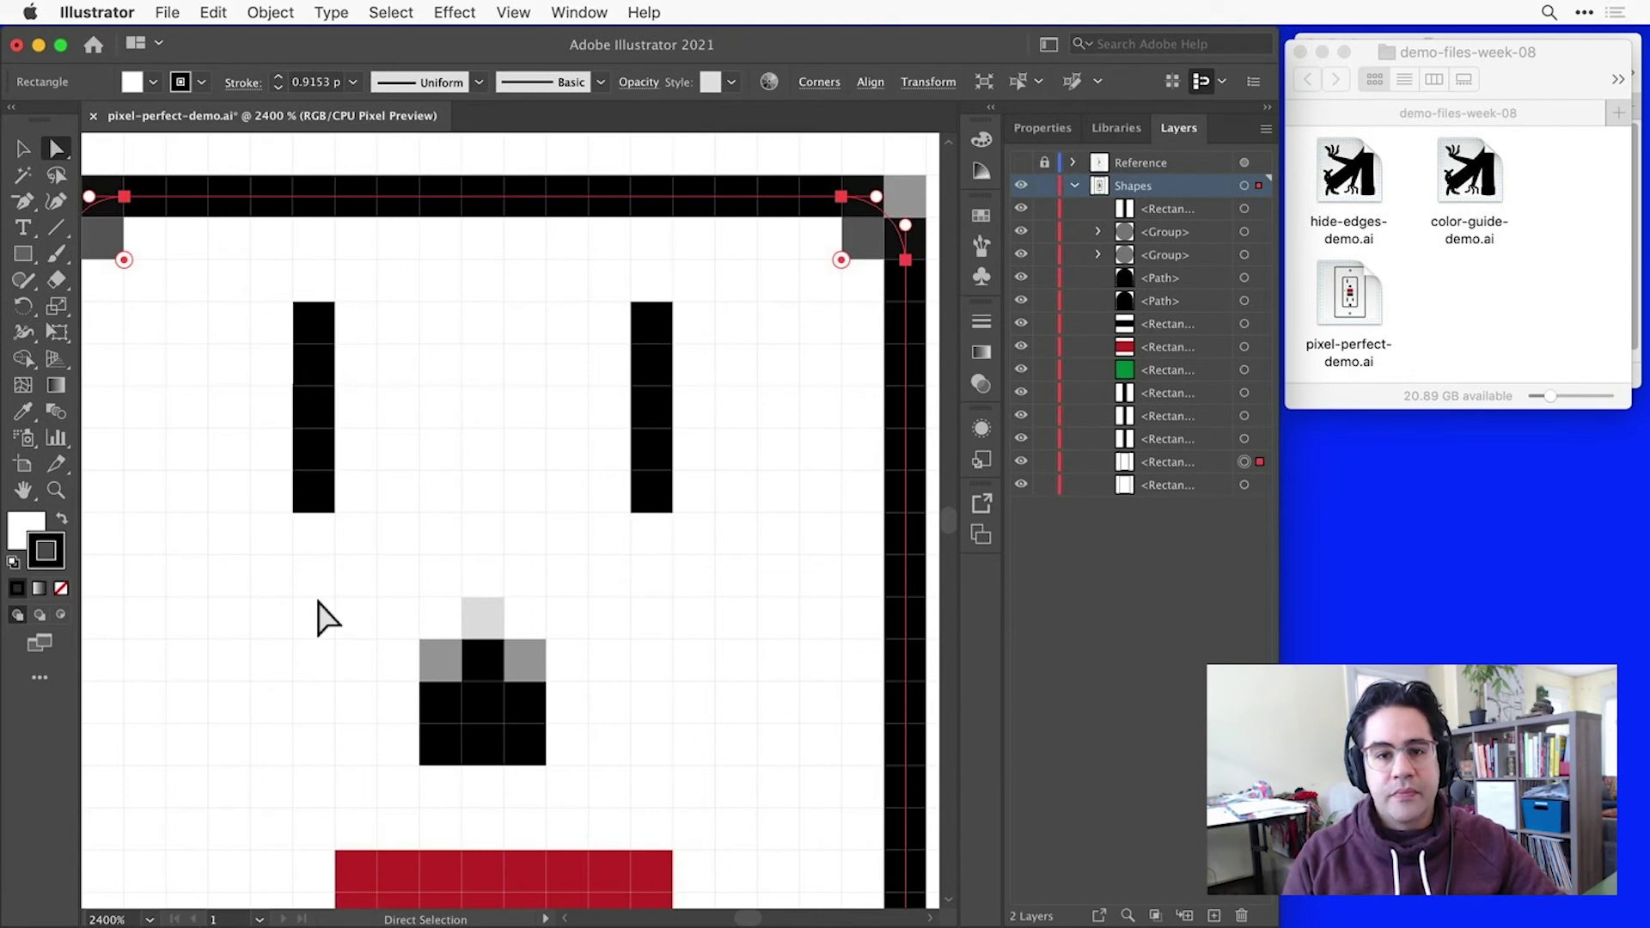
alt+scroll(318, 617, down, 5)
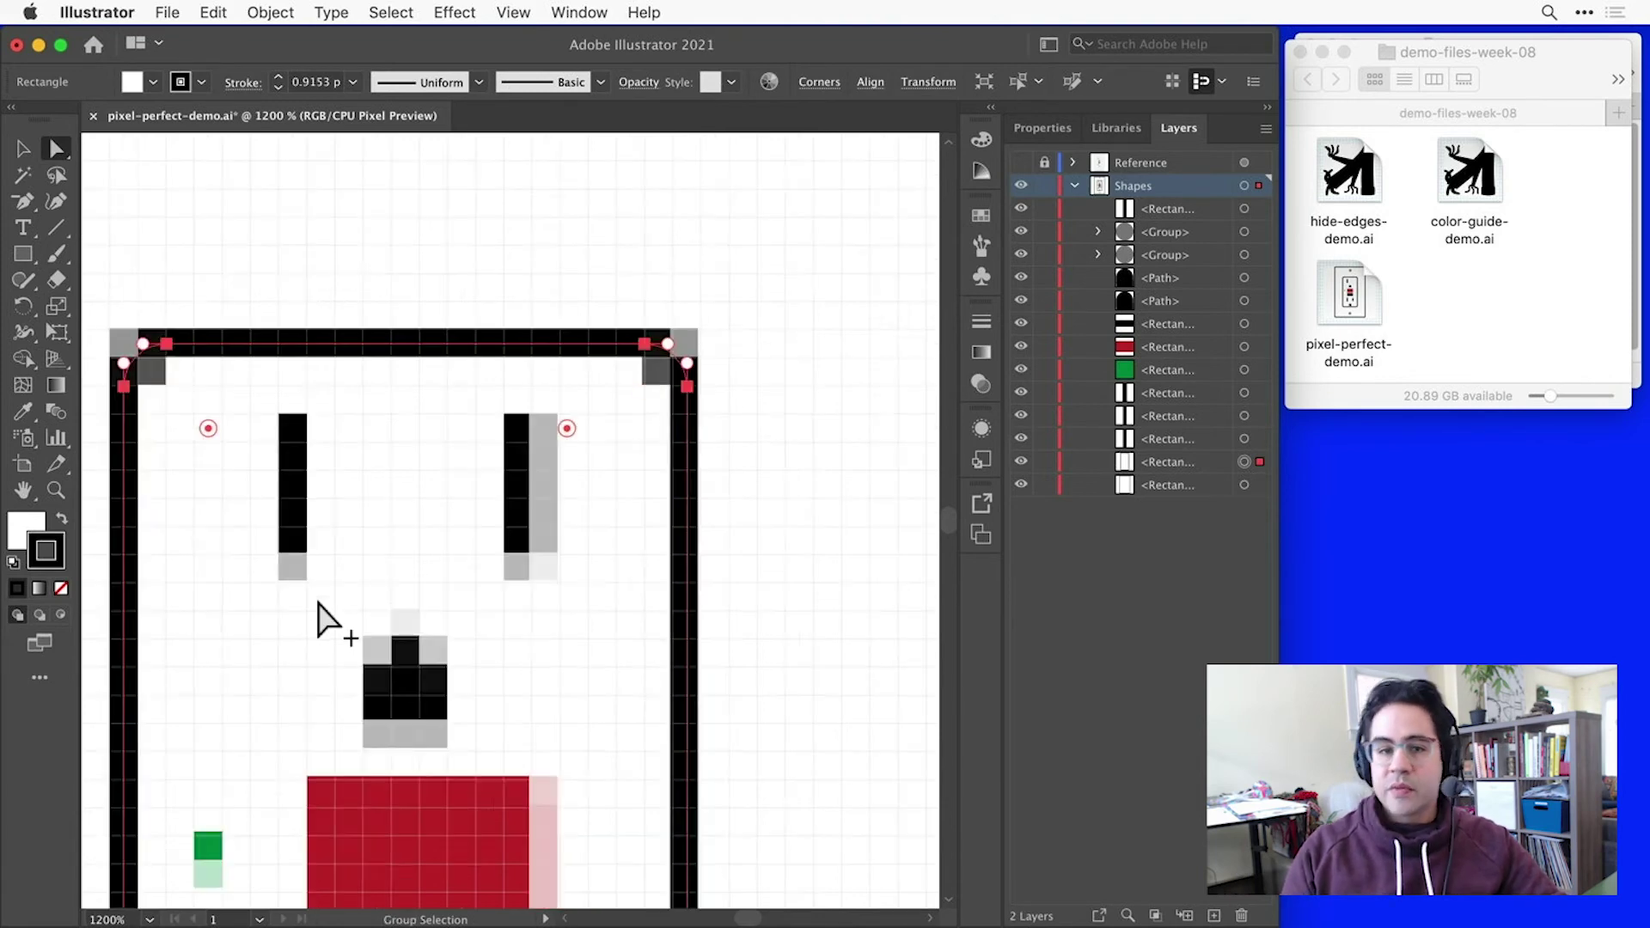
alt+scroll(335, 537, down, 2)
drag(339, 563, 386, 535)
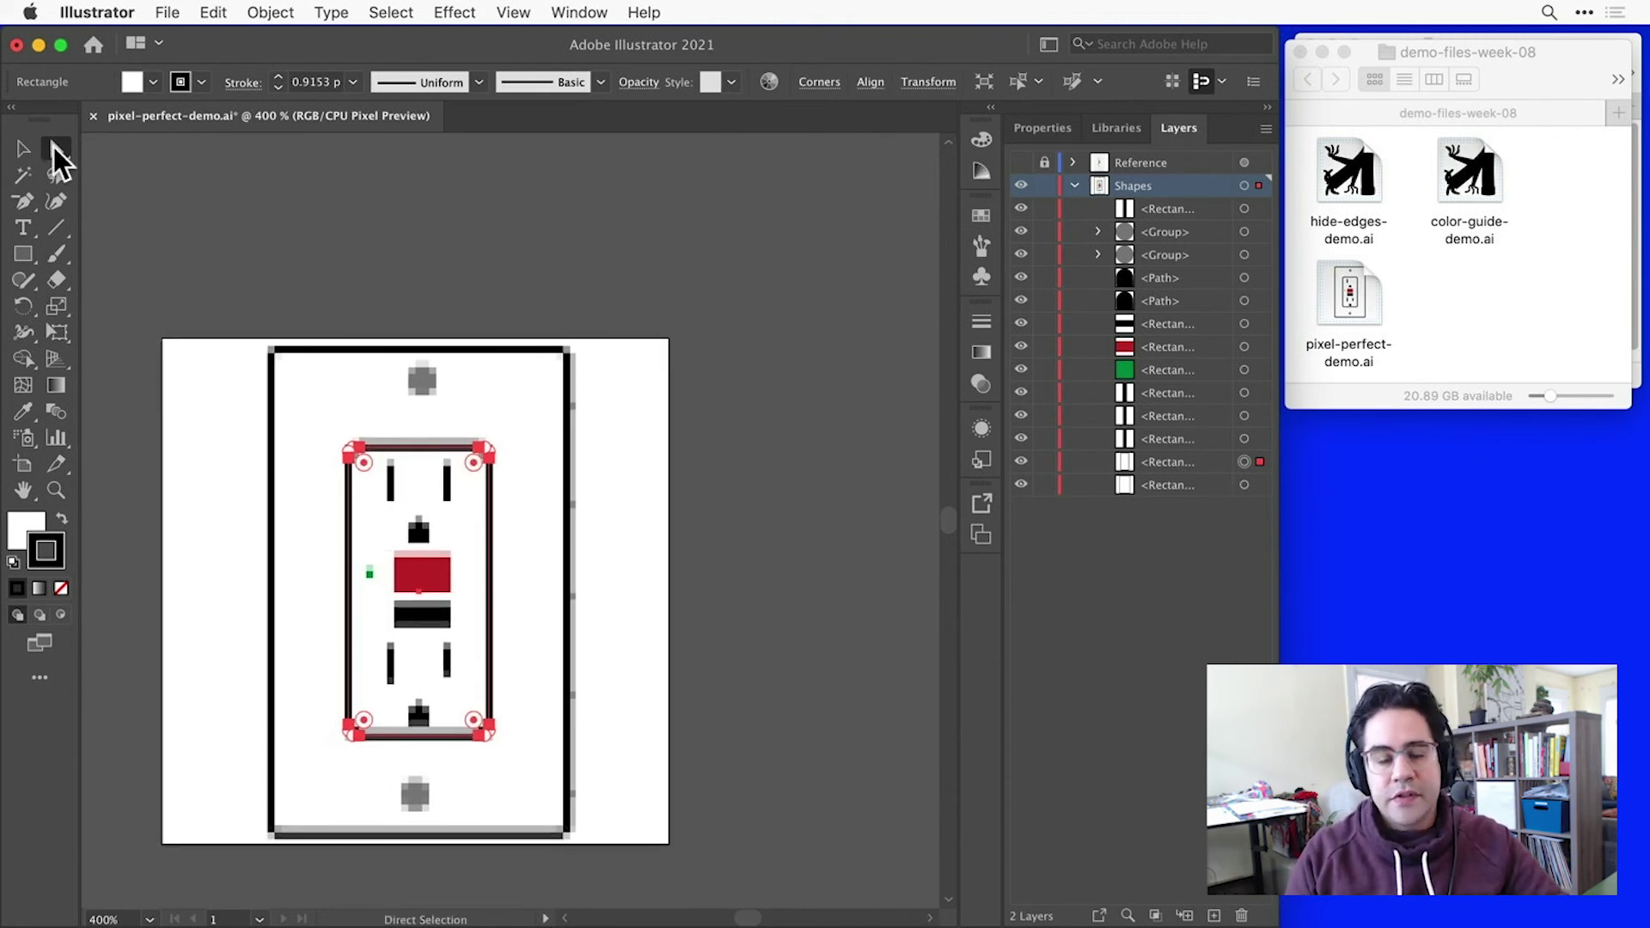
click(23, 148)
click(273, 534)
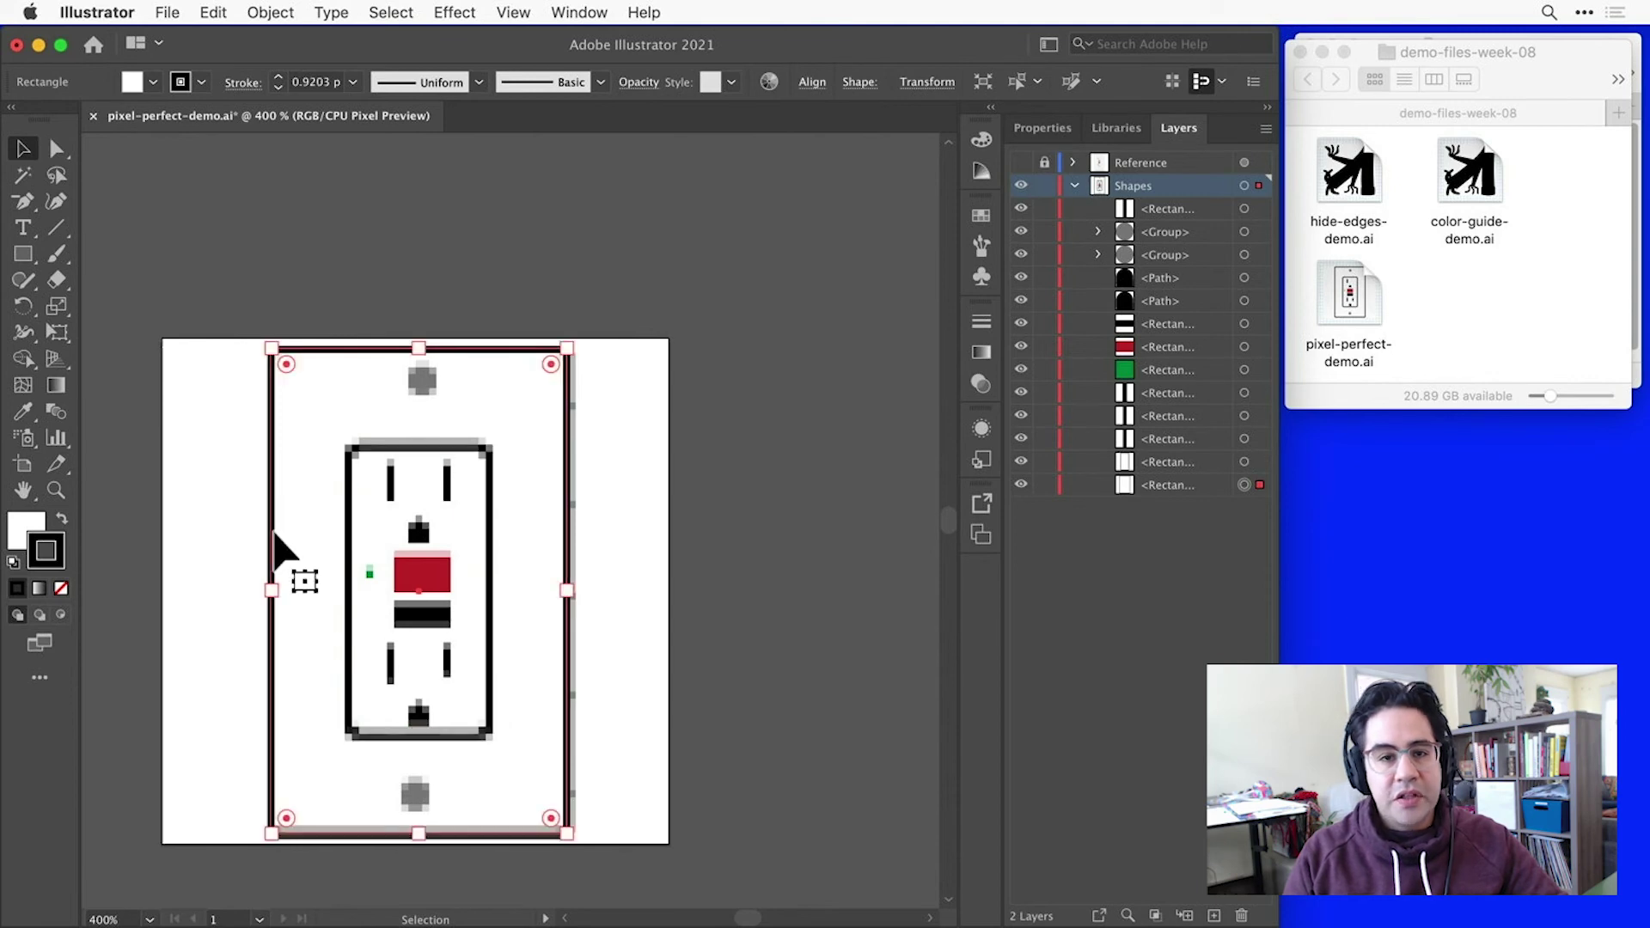
click(270, 12)
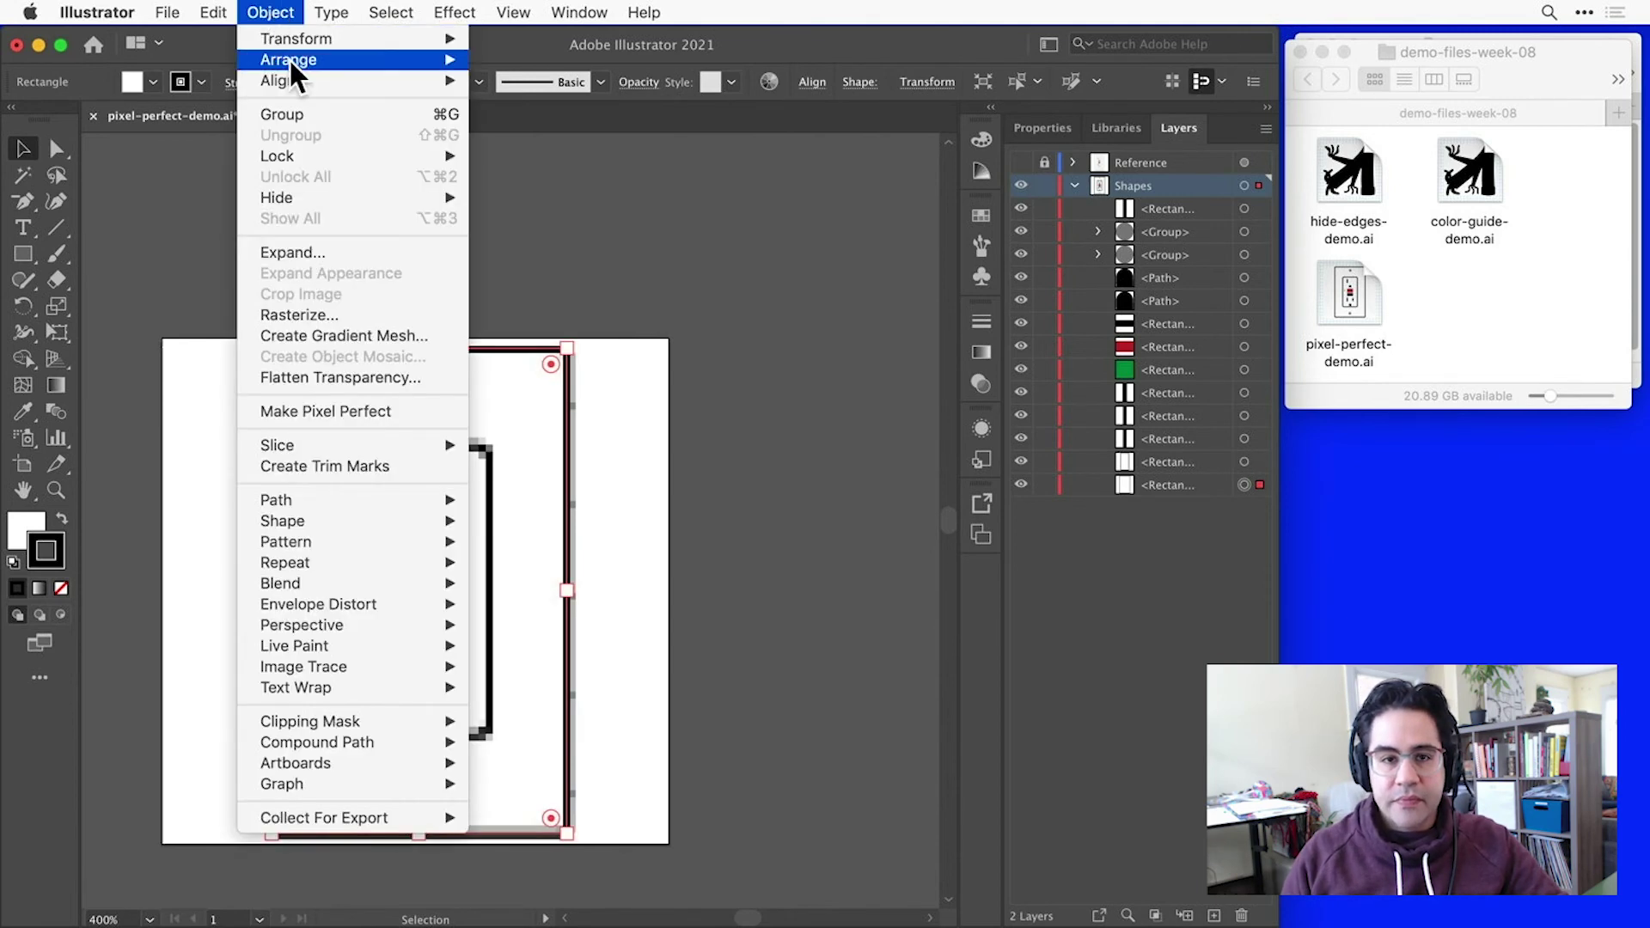
click(368, 409)
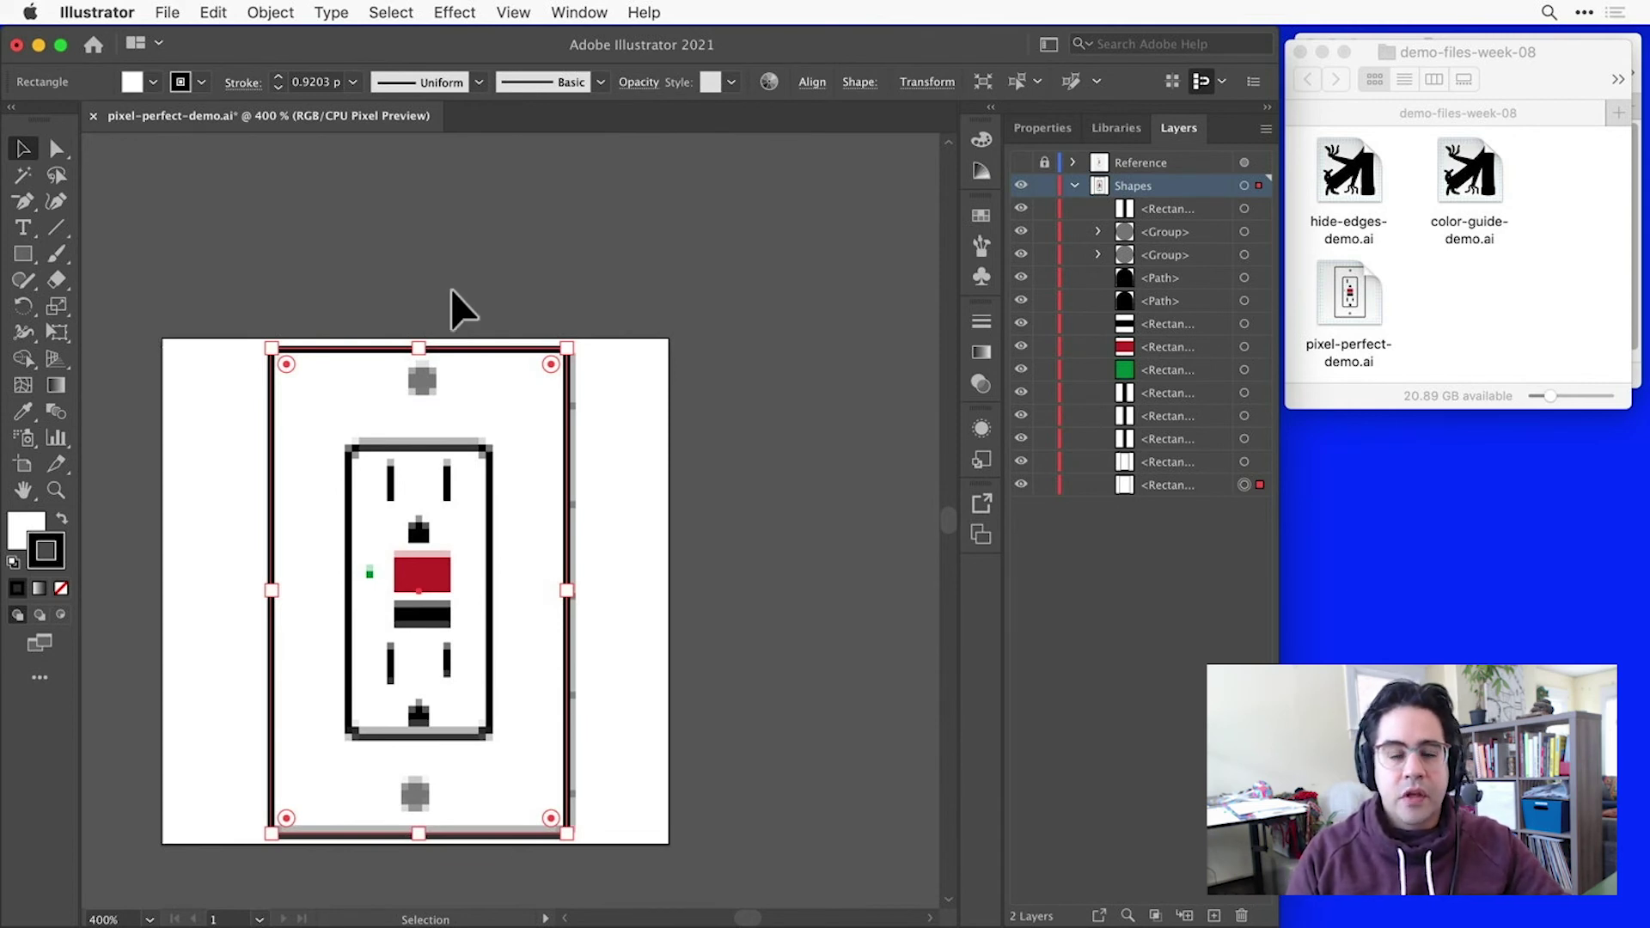
scroll(561, 509, up, 1)
scroll(560, 507, up, 5)
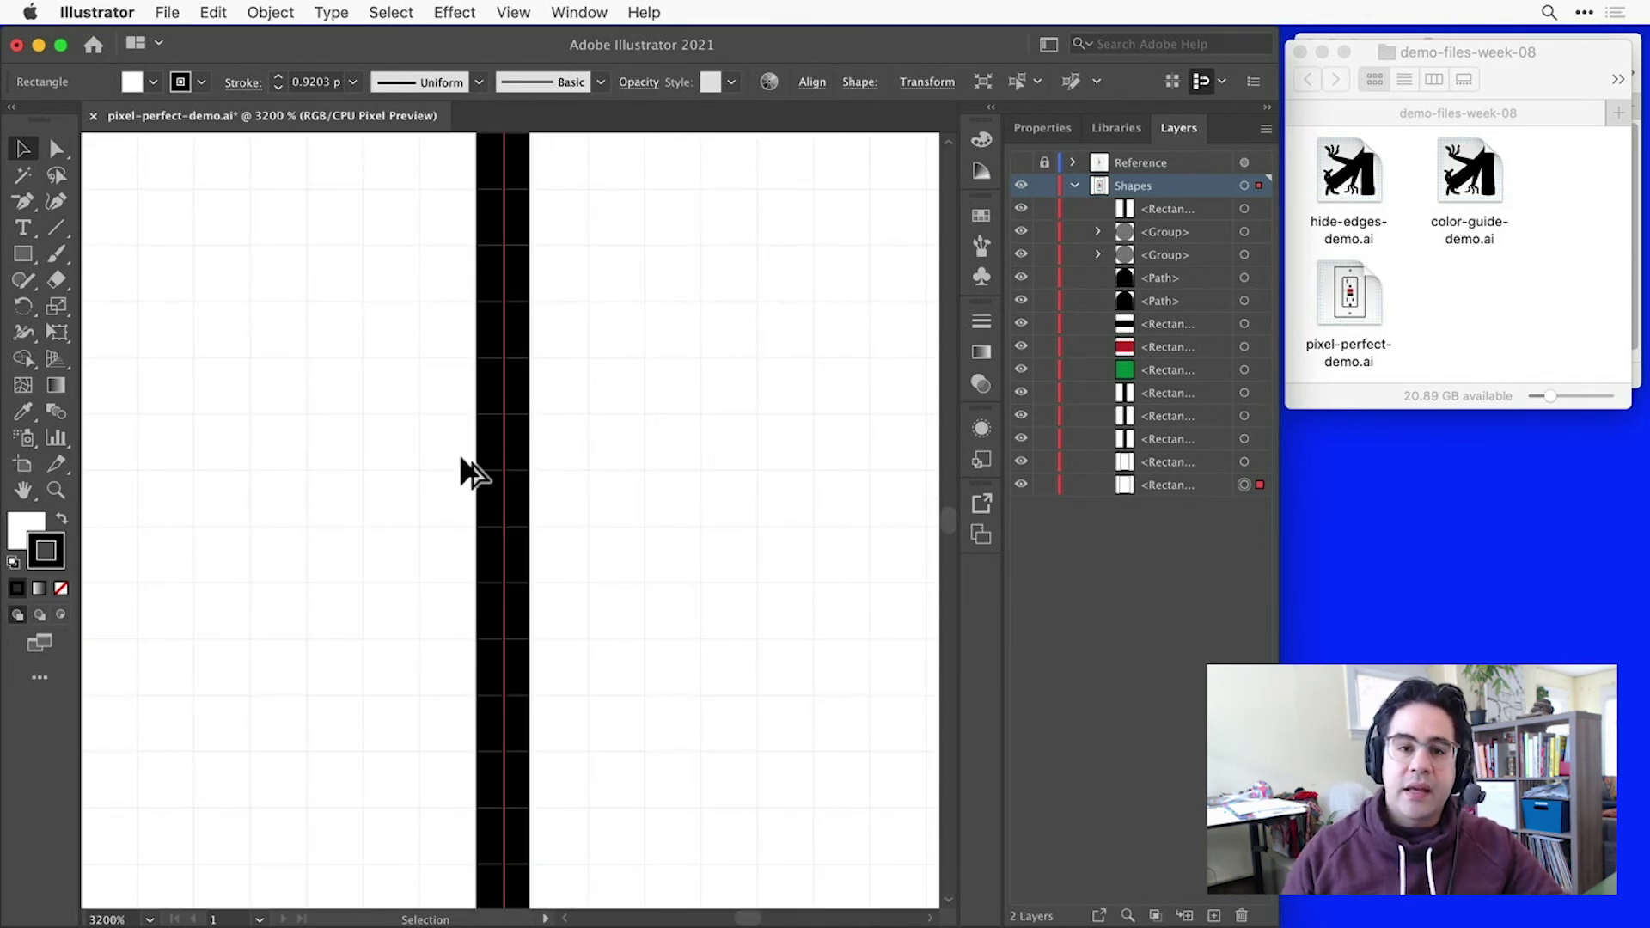
scroll(412, 468, down, 1)
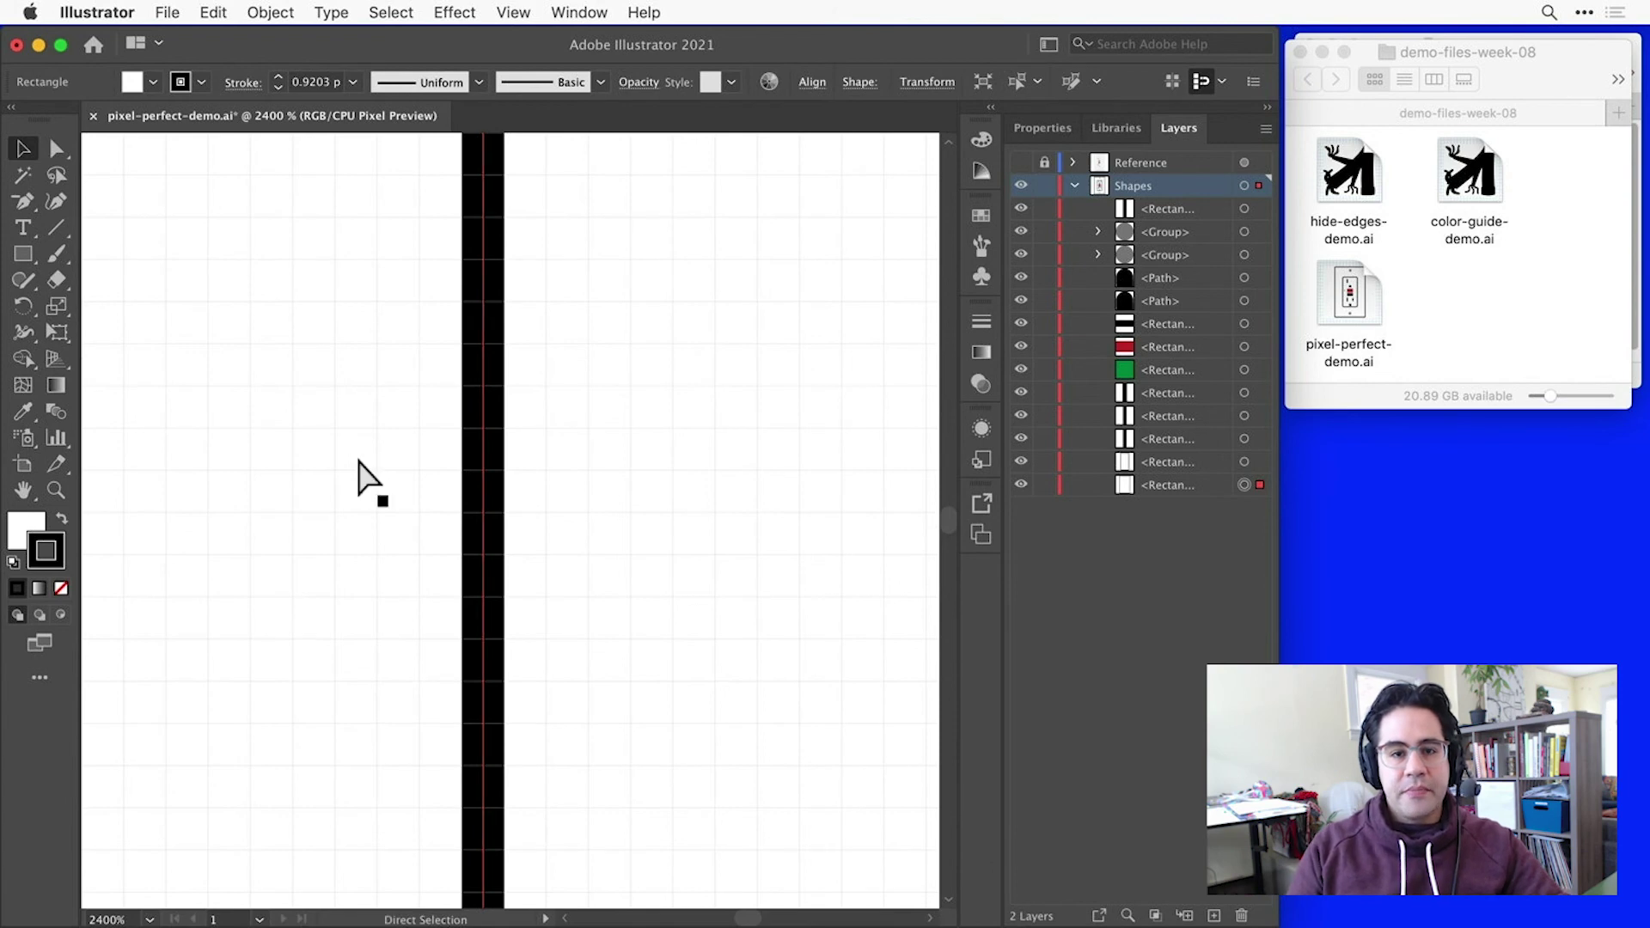
scroll(359, 464, down, 4)
Turn Pixel Preview off, confirm Snap to Pixel stays checked, and deselect the plate
click(358, 470)
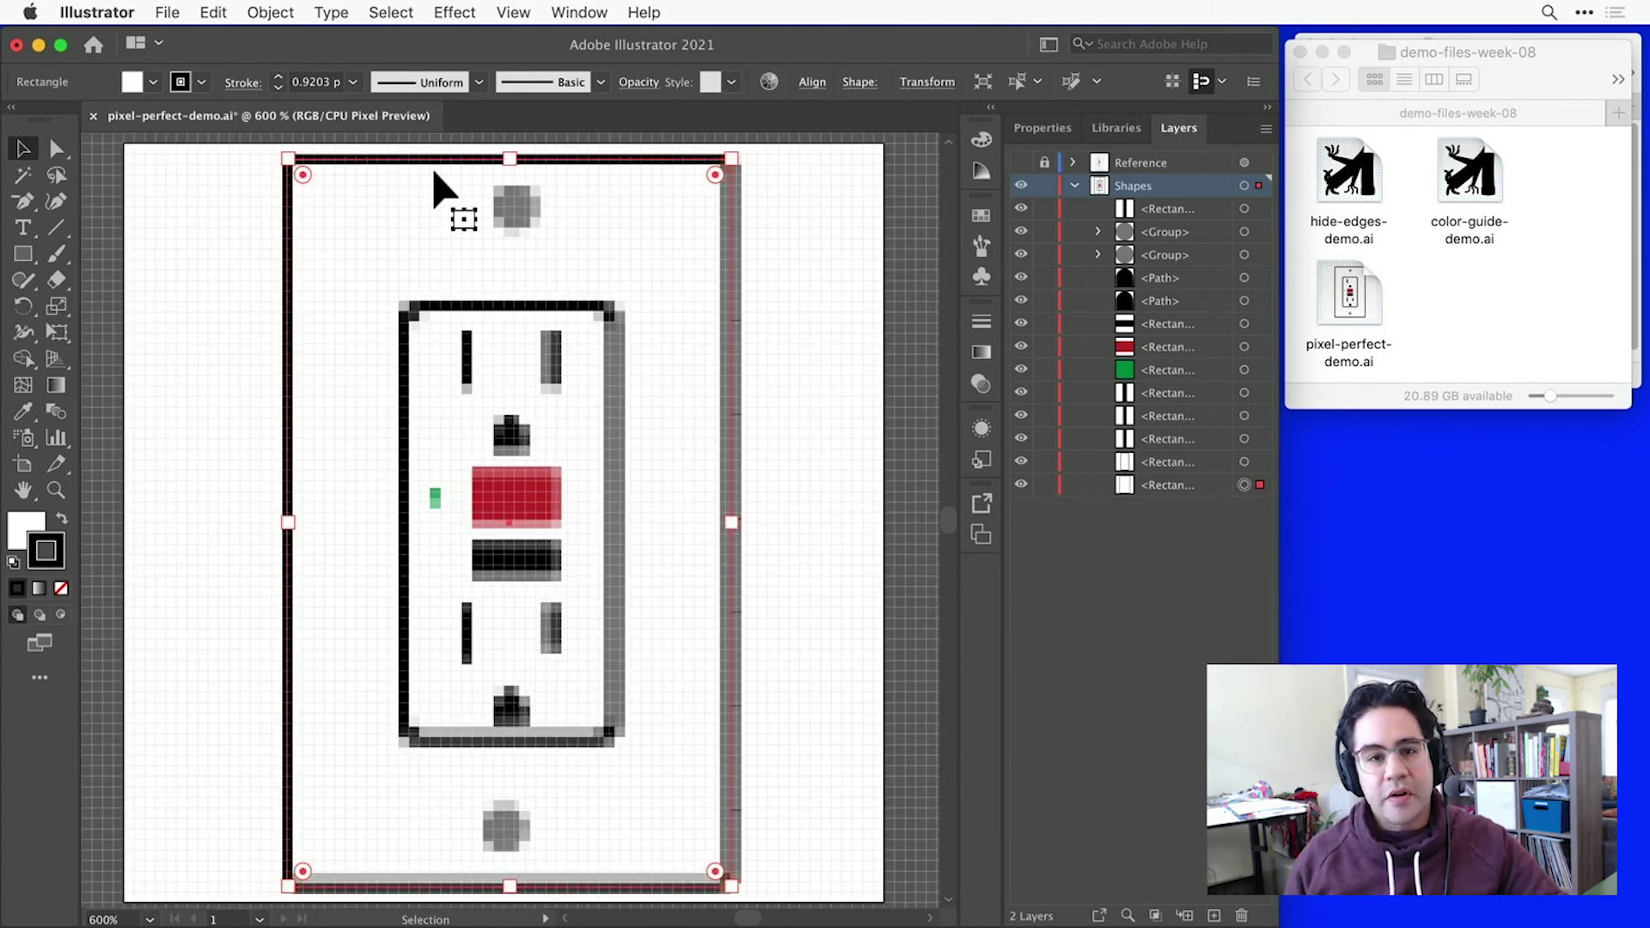
click(514, 13)
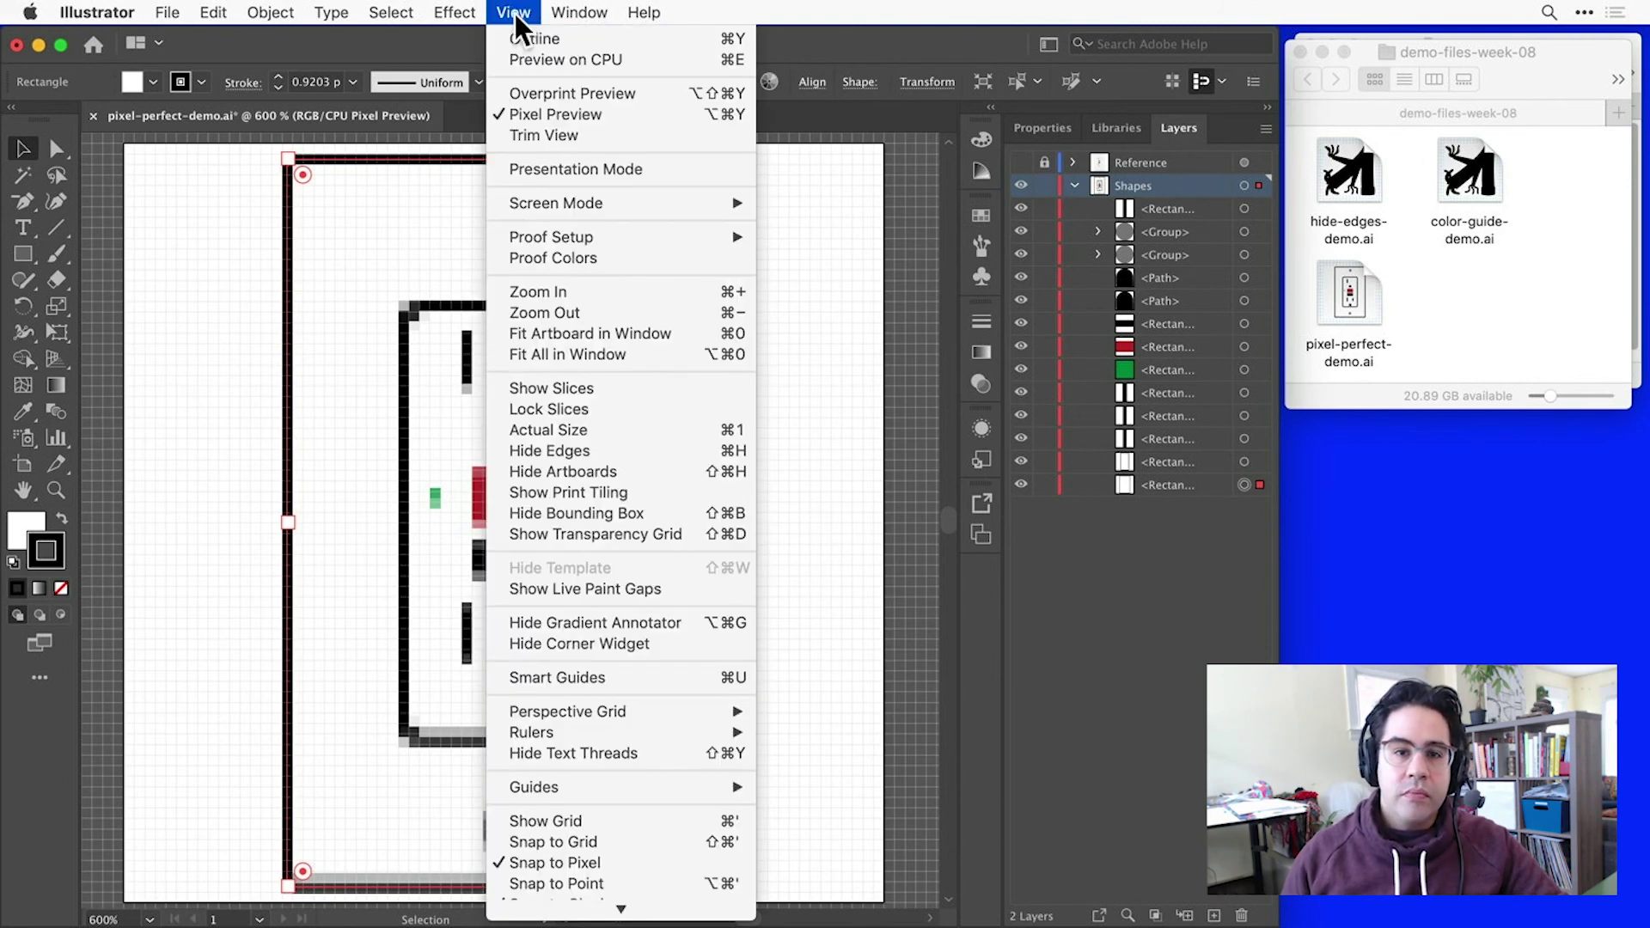
click(574, 112)
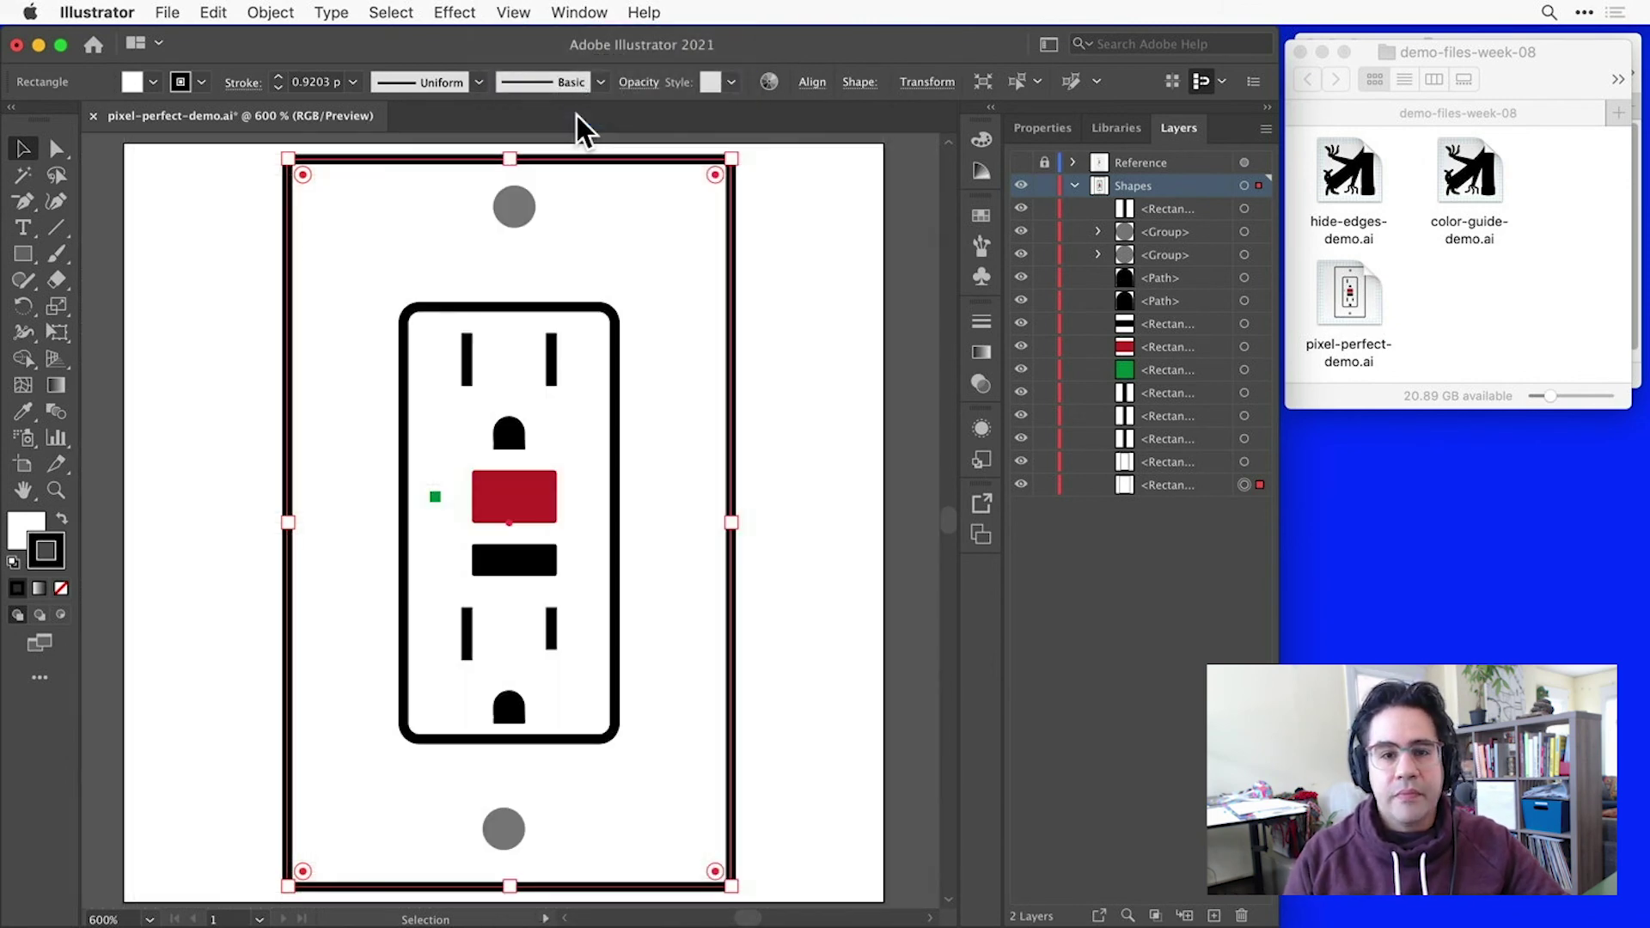
click(514, 13)
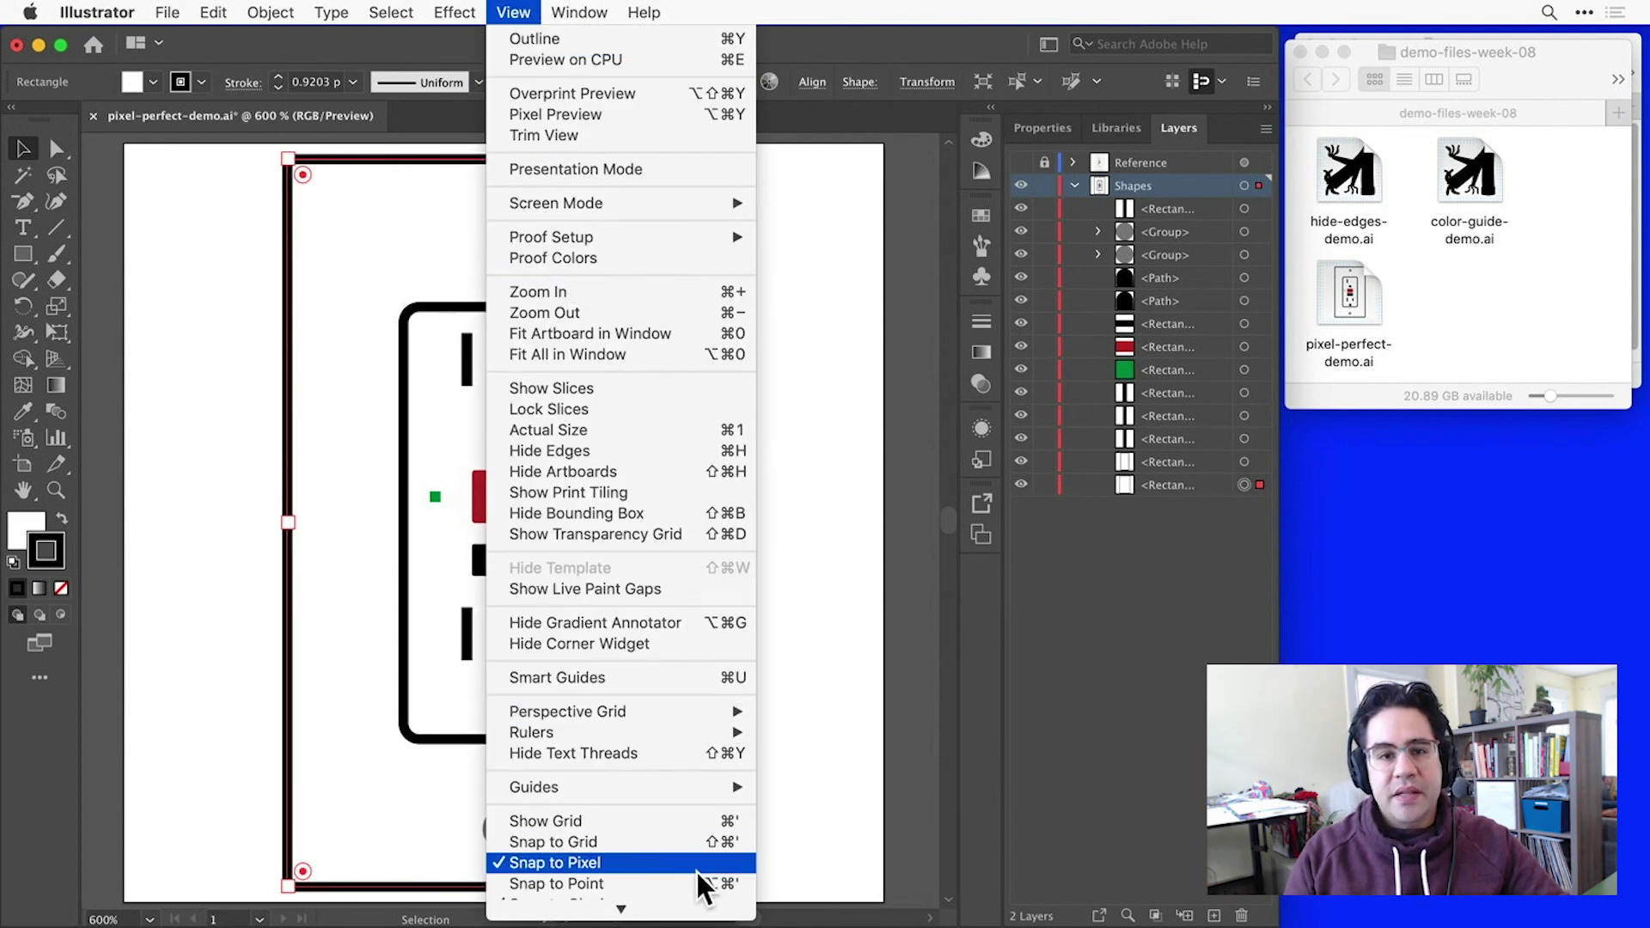
click(776, 832)
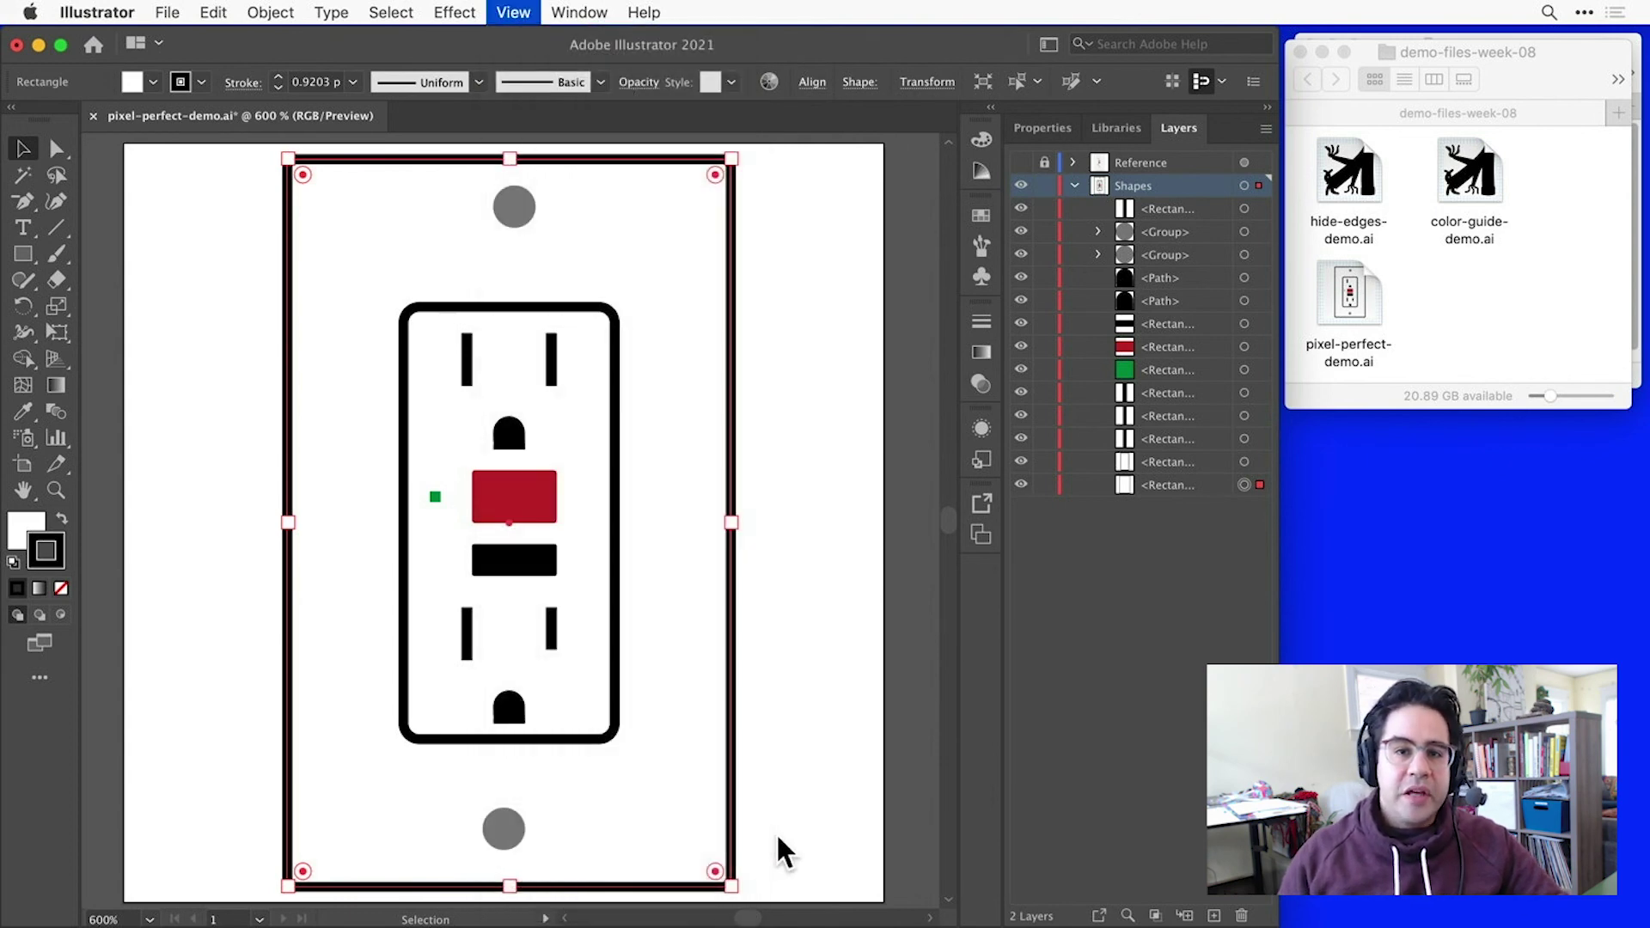
click(777, 755)
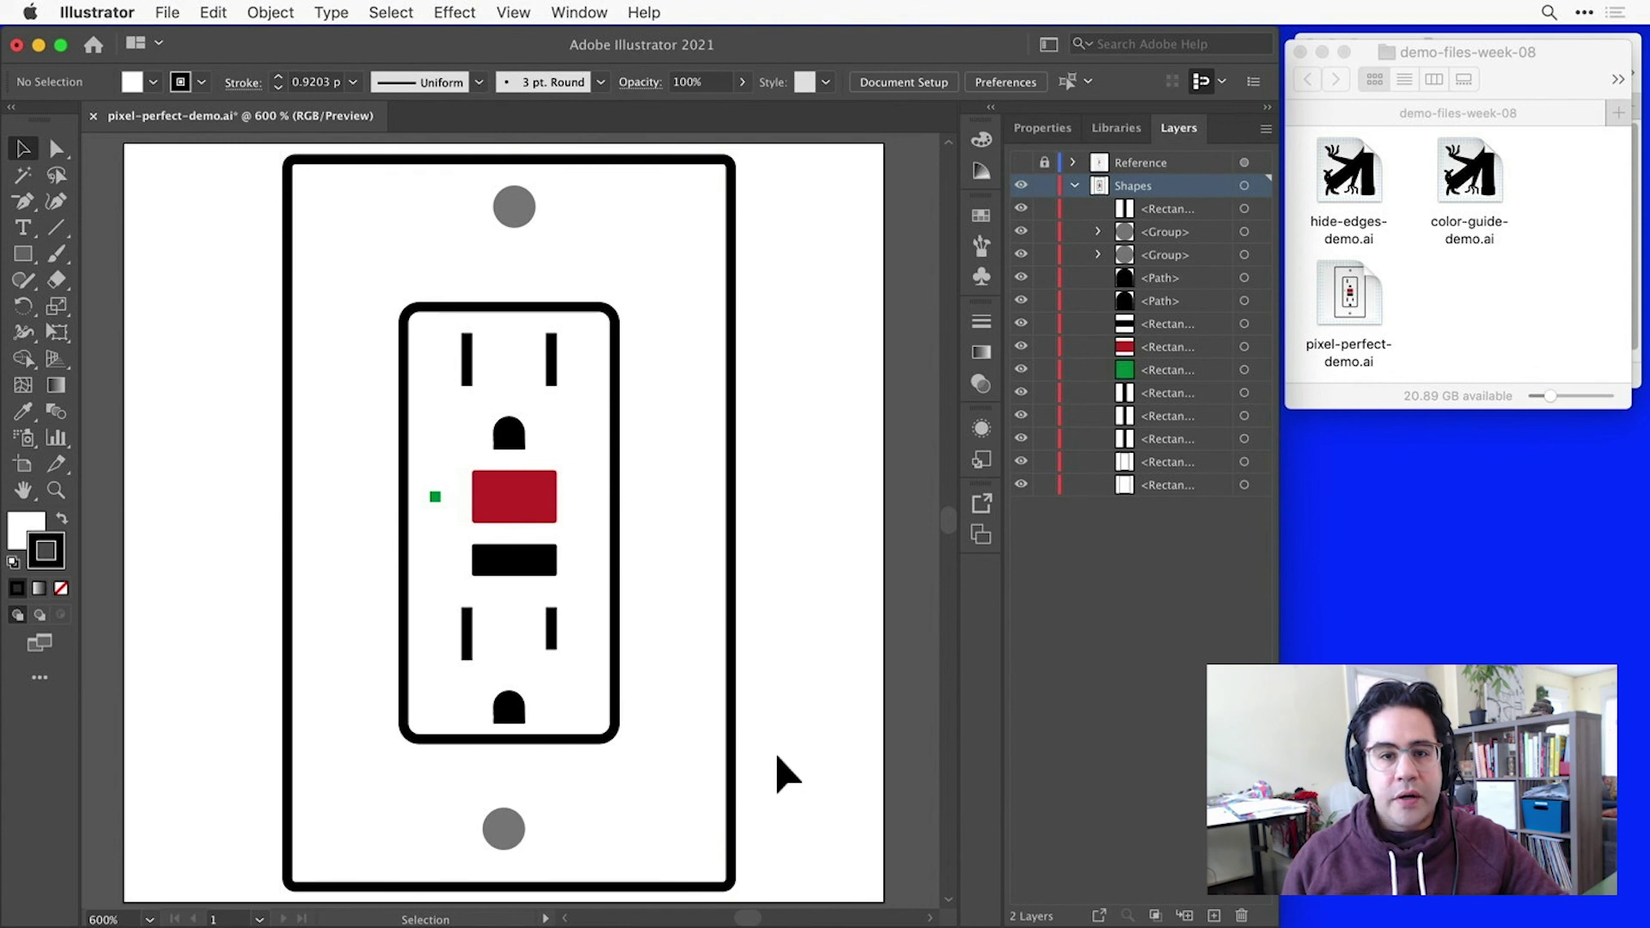